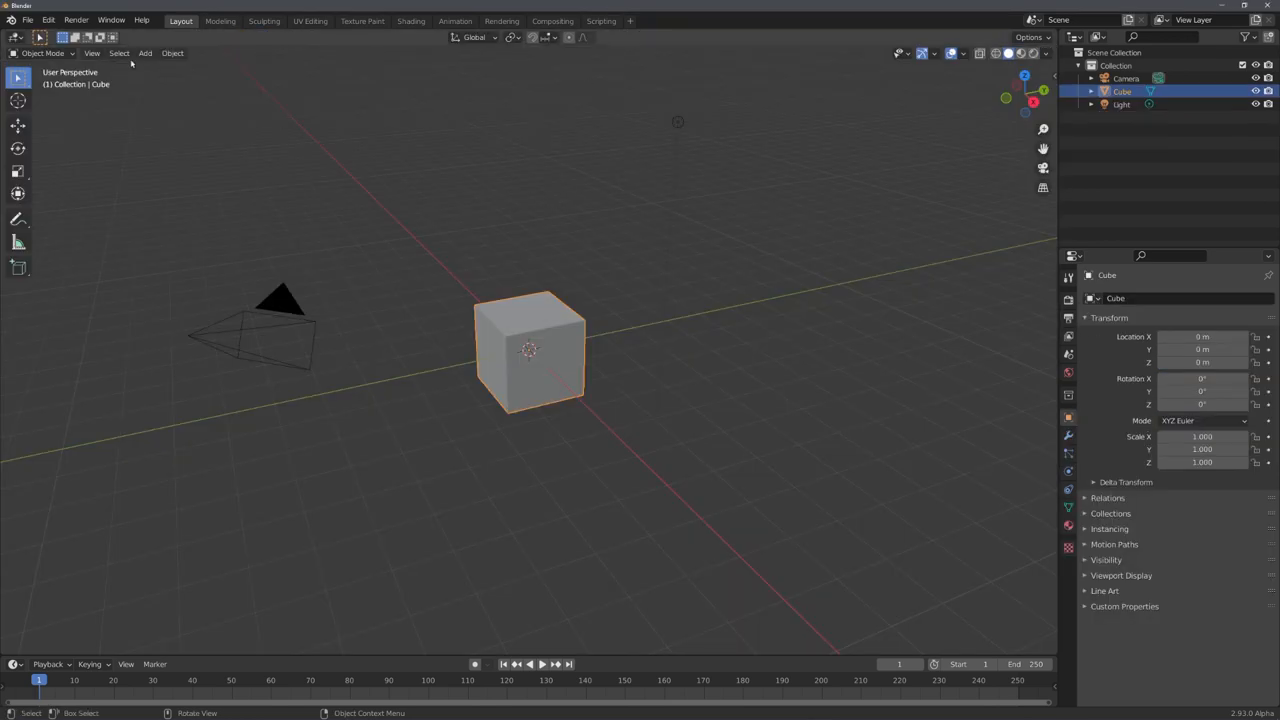
- Switch the main area to the Video Sequencer showing timeline and preview together
{"action": "left_click", "coordinate": [17, 53]}
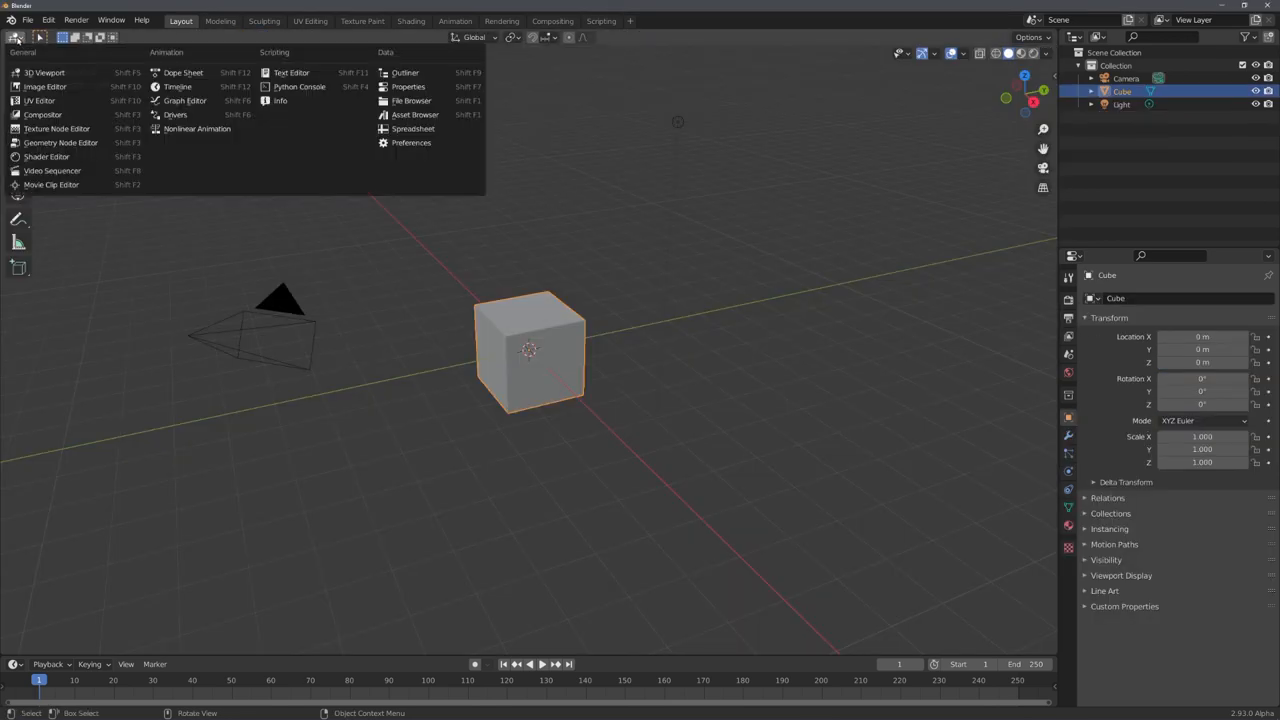
{"action": "left_click", "coordinate": [52, 170]}
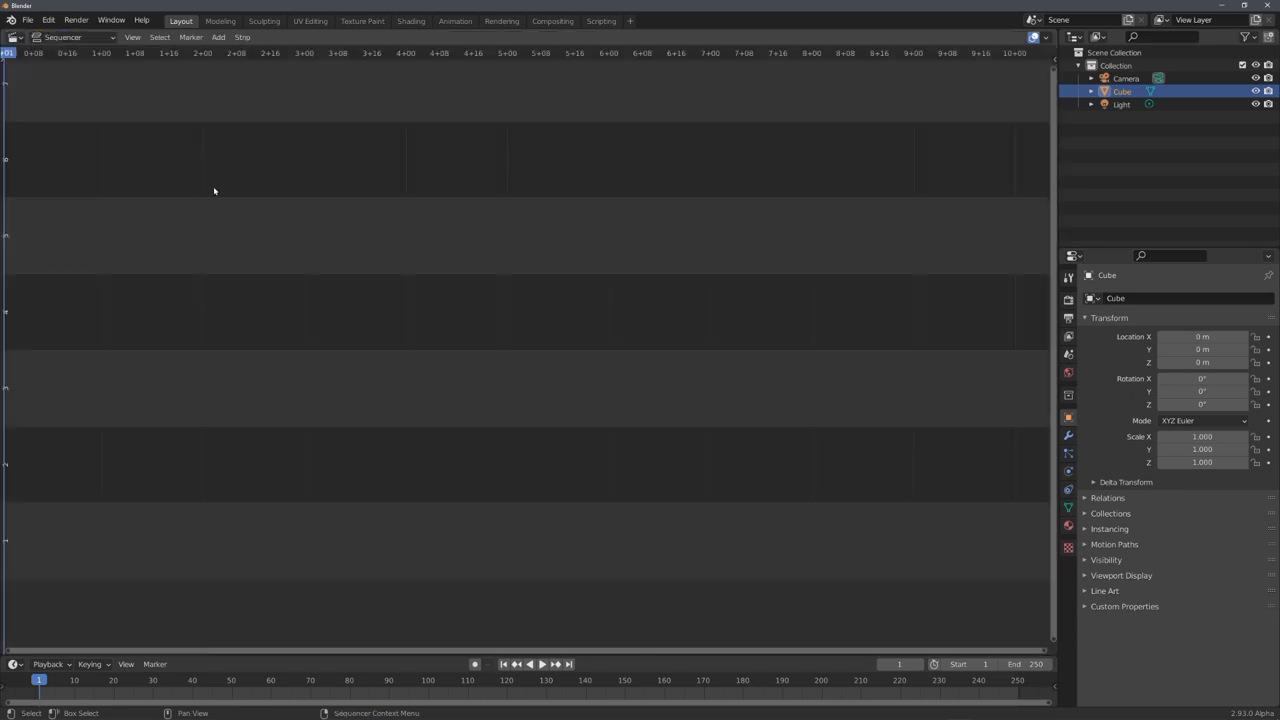
{"action": "left_click", "coordinate": [75, 37]}
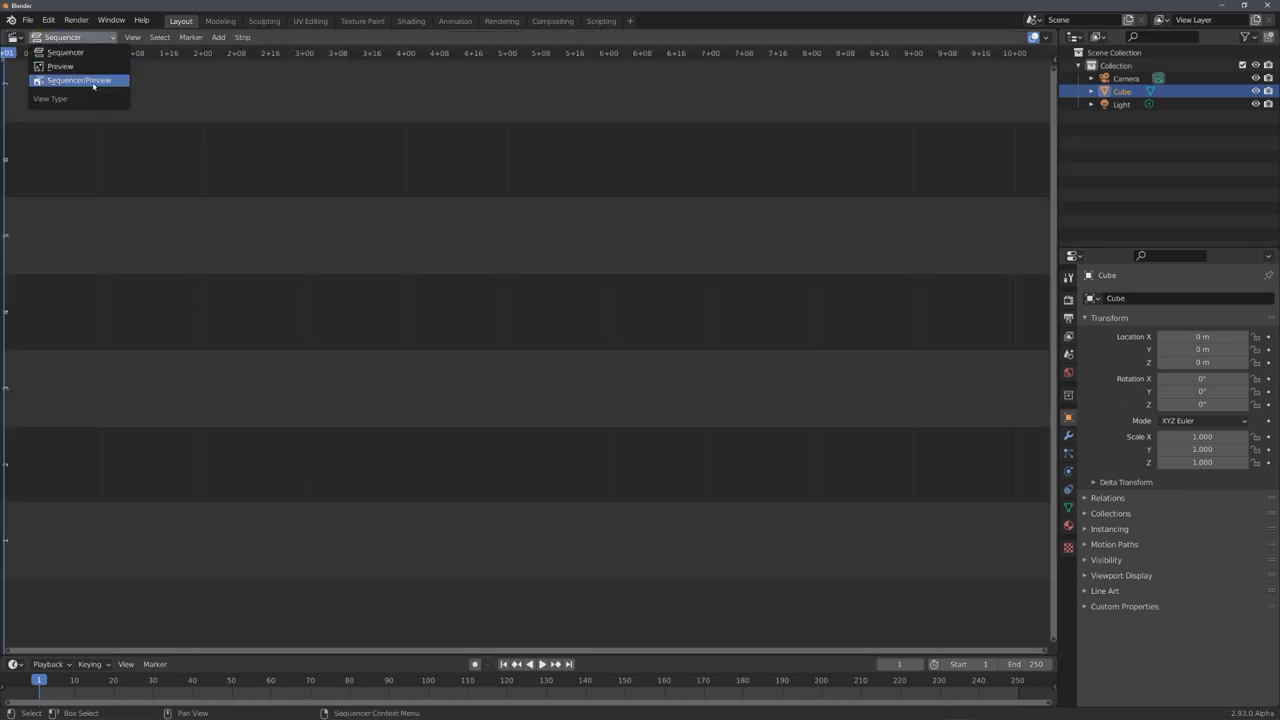
{"action": "left_click", "coordinate": [78, 80]}
- Add the C0039.MP4 movie clip and delete its audio strip
{"action": "left_click", "coordinate": [218, 37]}
{"action": "left_click", "coordinate": [248, 95]}
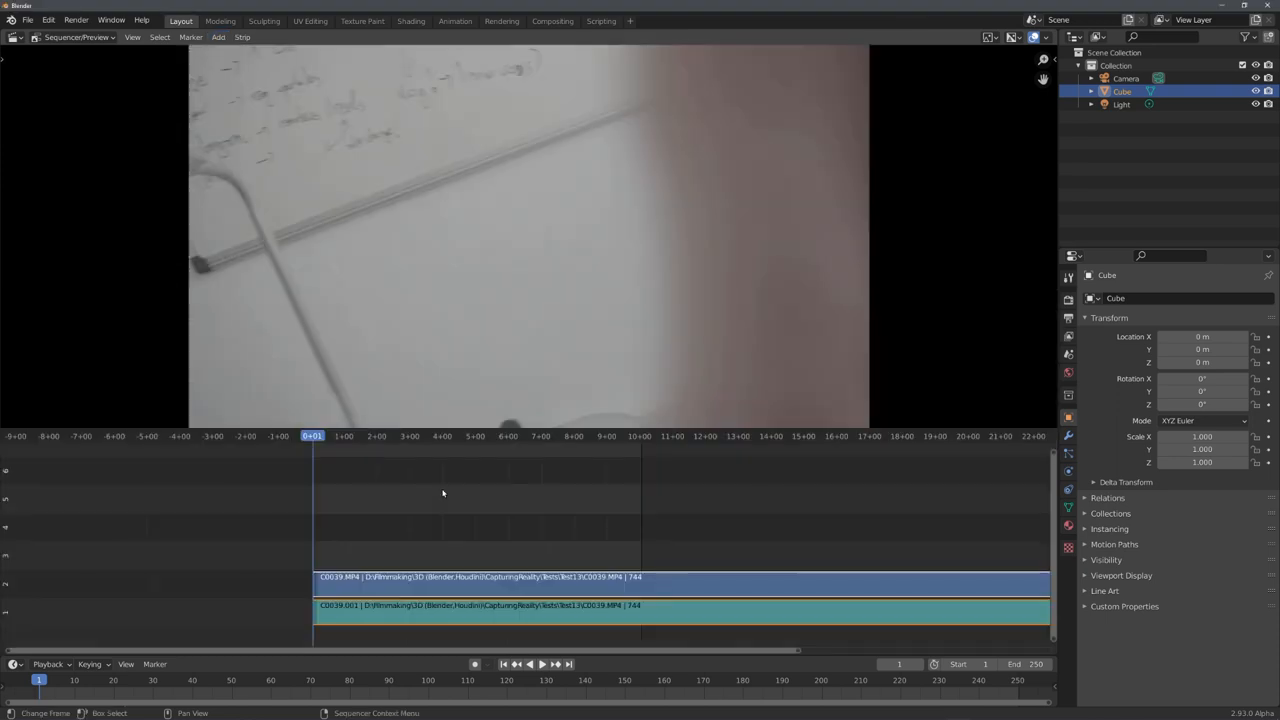
{"action": "left_click", "coordinate": [439, 607]}
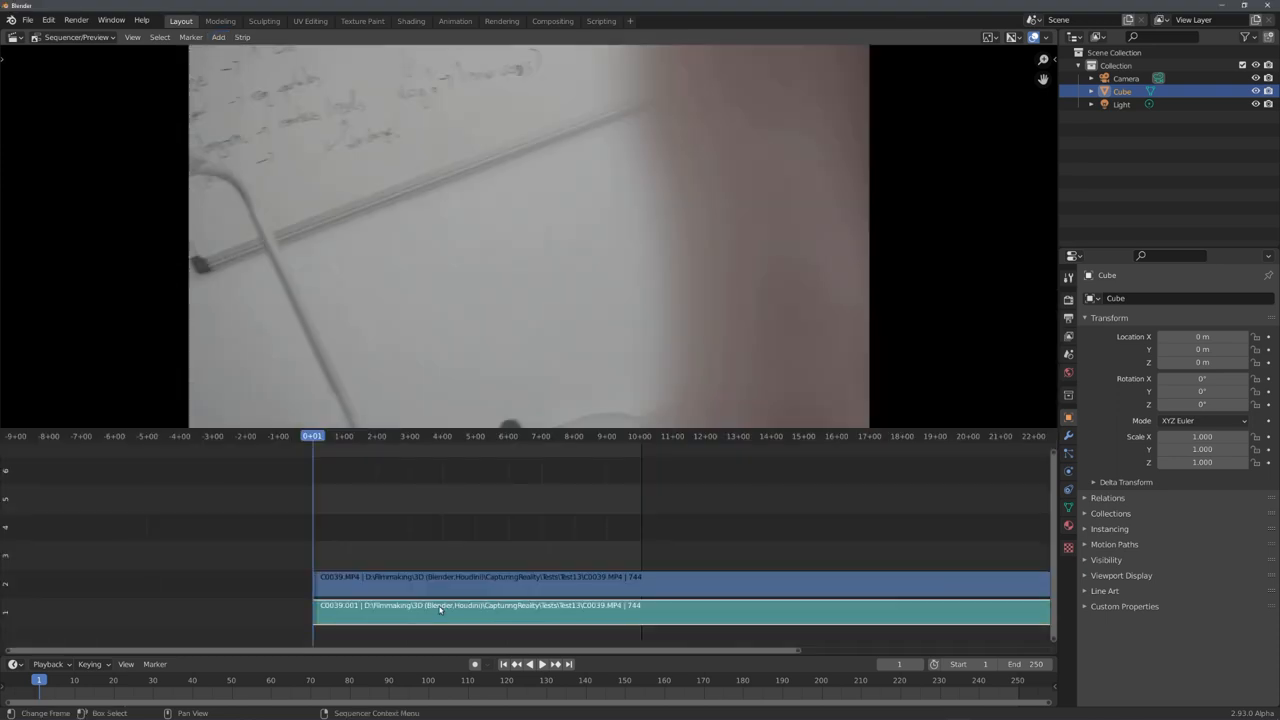
{"action": "key", "text": "x"}
{"action": "scroll", "coordinate": [439, 609], "scroll_direction": "down", "scroll_amount": 2}
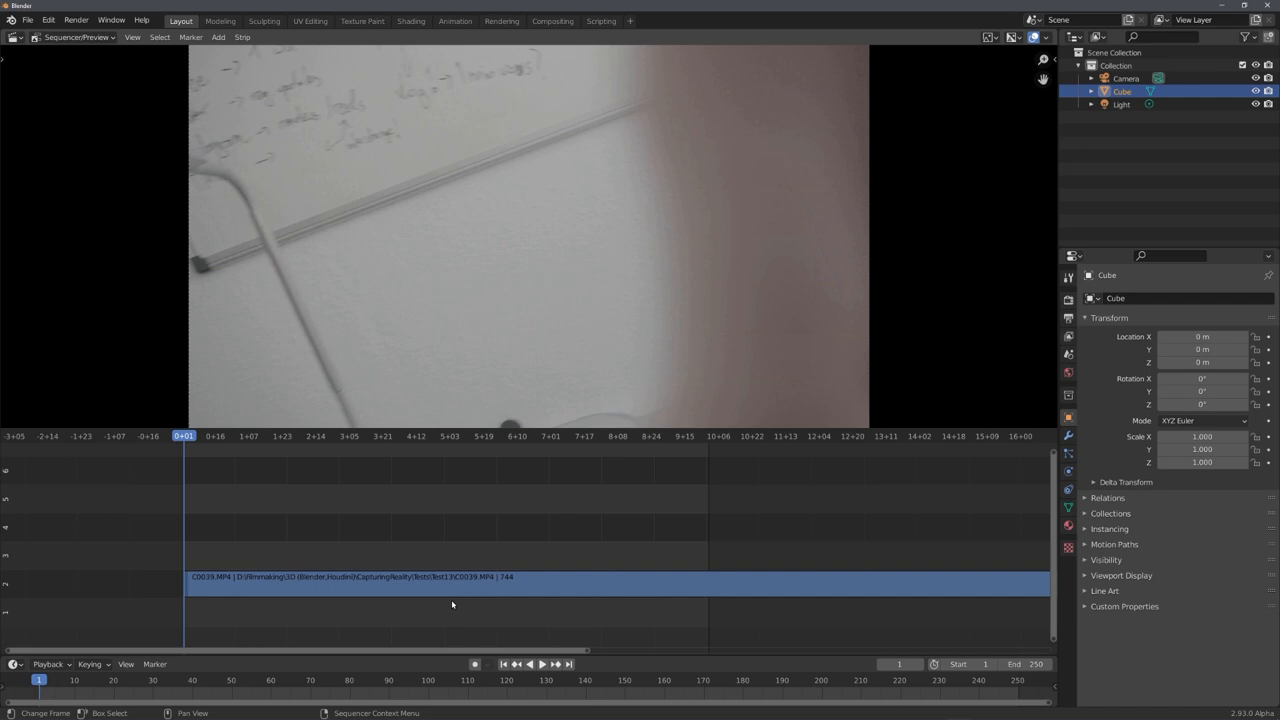
- Set the scene start frame to 98 (range 98-673) and select the video strip
{"action": "left_click", "coordinate": [386, 438]}
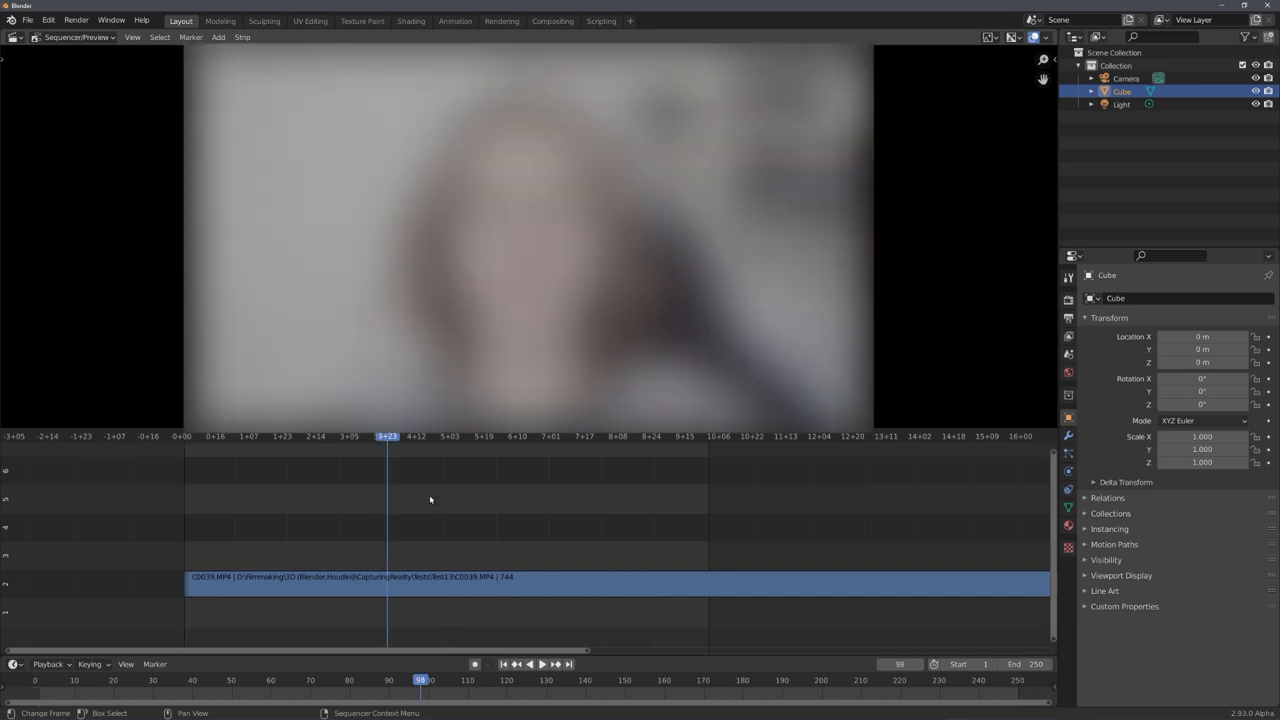
{"action": "double_click", "coordinate": [960, 664]}
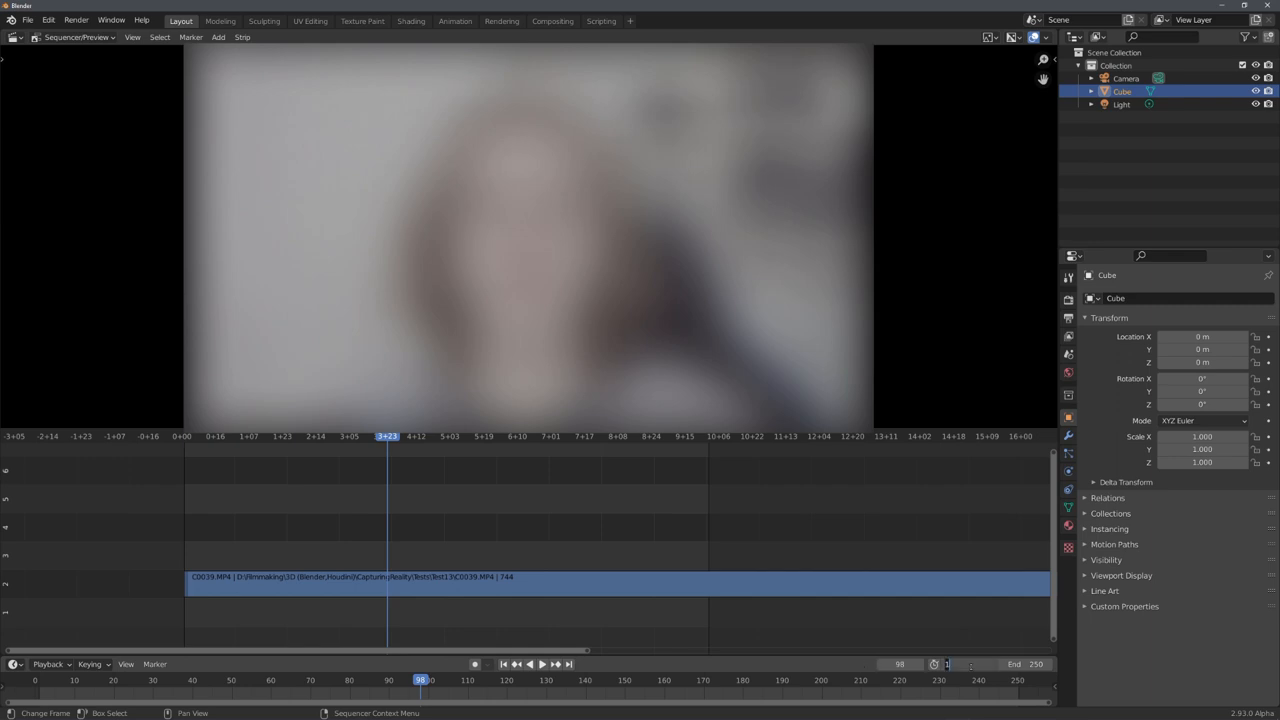
{"action": "type", "text": "98"}
{"action": "key", "text": "Return"}
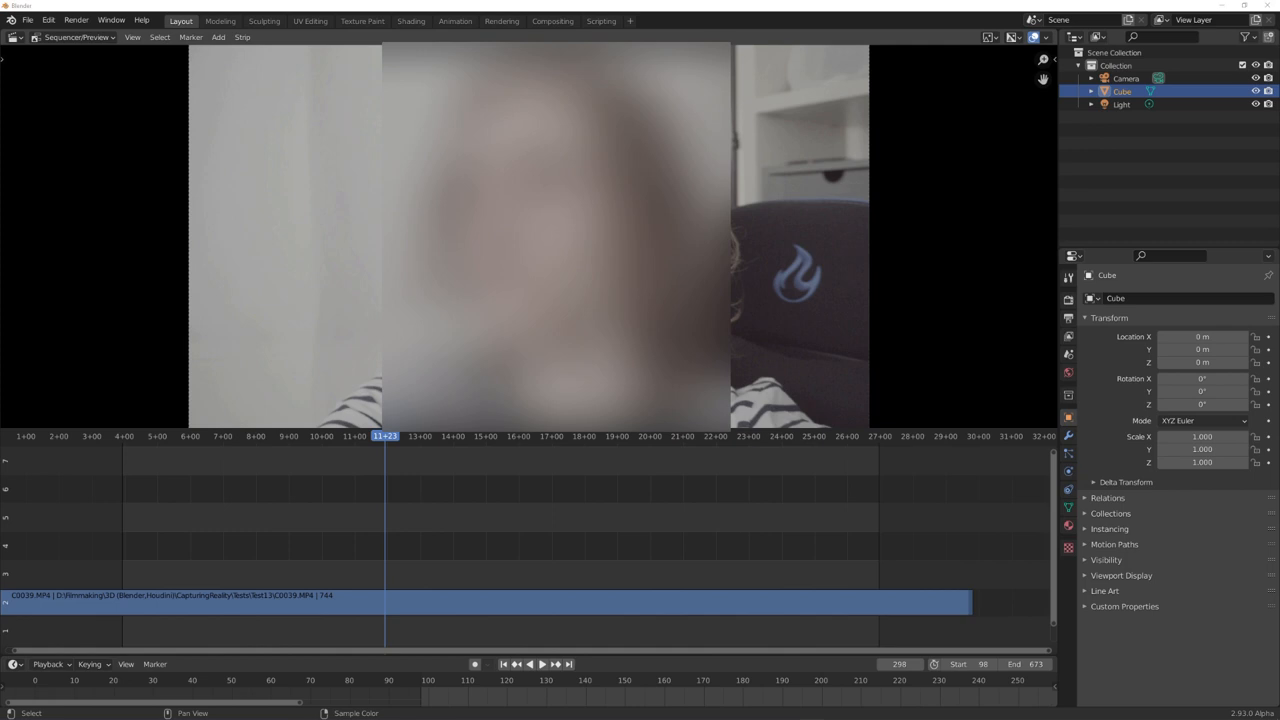
{"action": "left_click", "coordinate": [737, 595]}
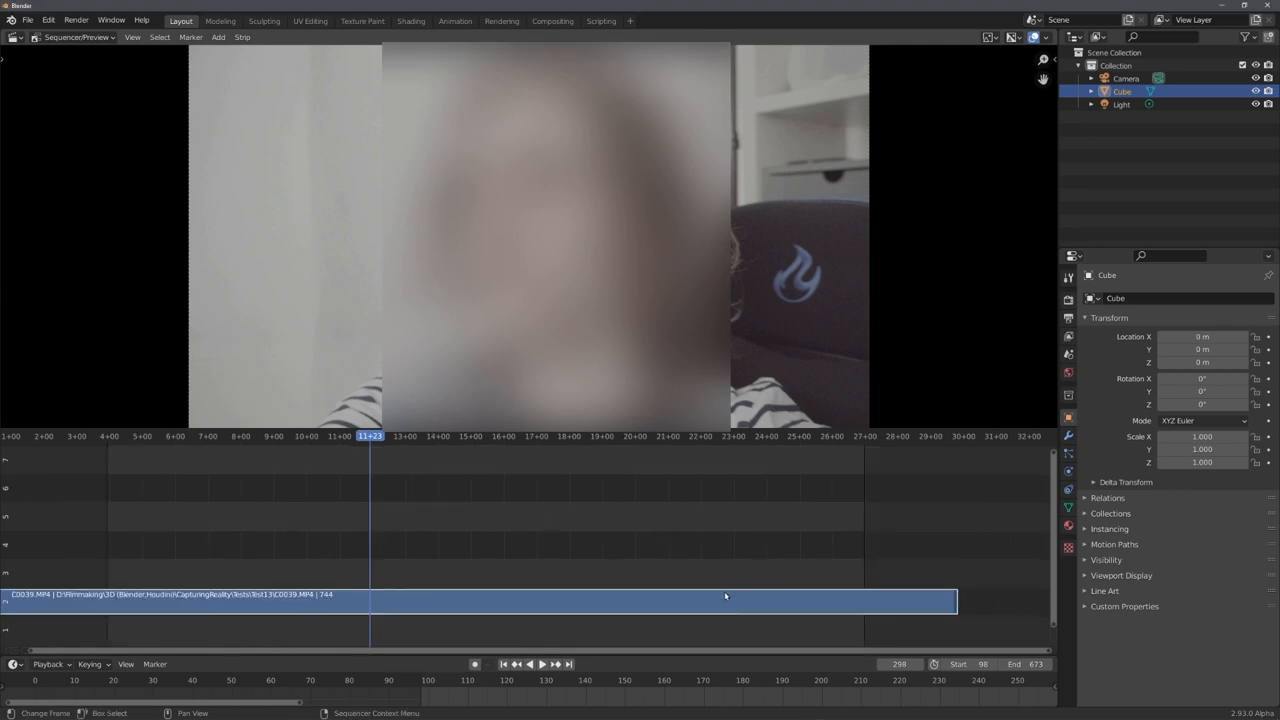
- Crop the strip's left side and set the render output width to 1108 px
{"action": "key", "text": "n"}
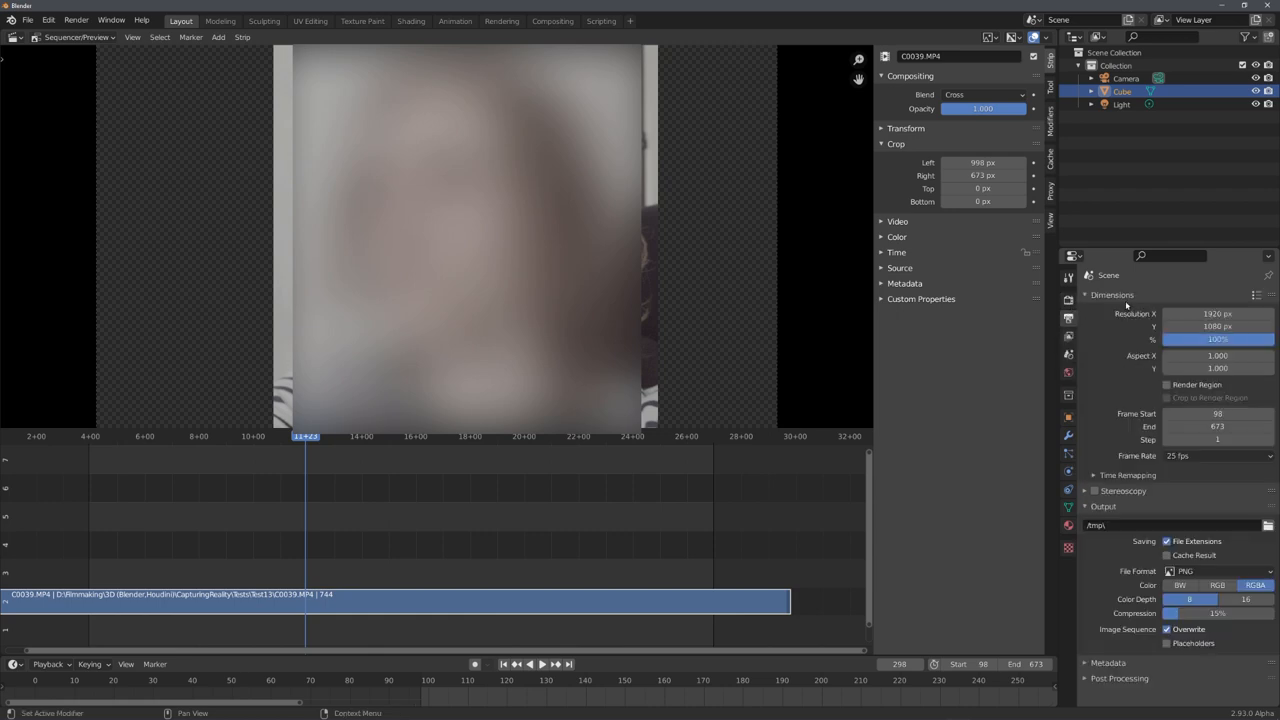
{"action": "double_click", "coordinate": [1218, 314]}
{"action": "type", "text": "1133"}
{"action": "key", "text": "Return"}
{"action": "left_click_drag", "start_coordinate": [990, 163], "coordinate": [983, 163]}
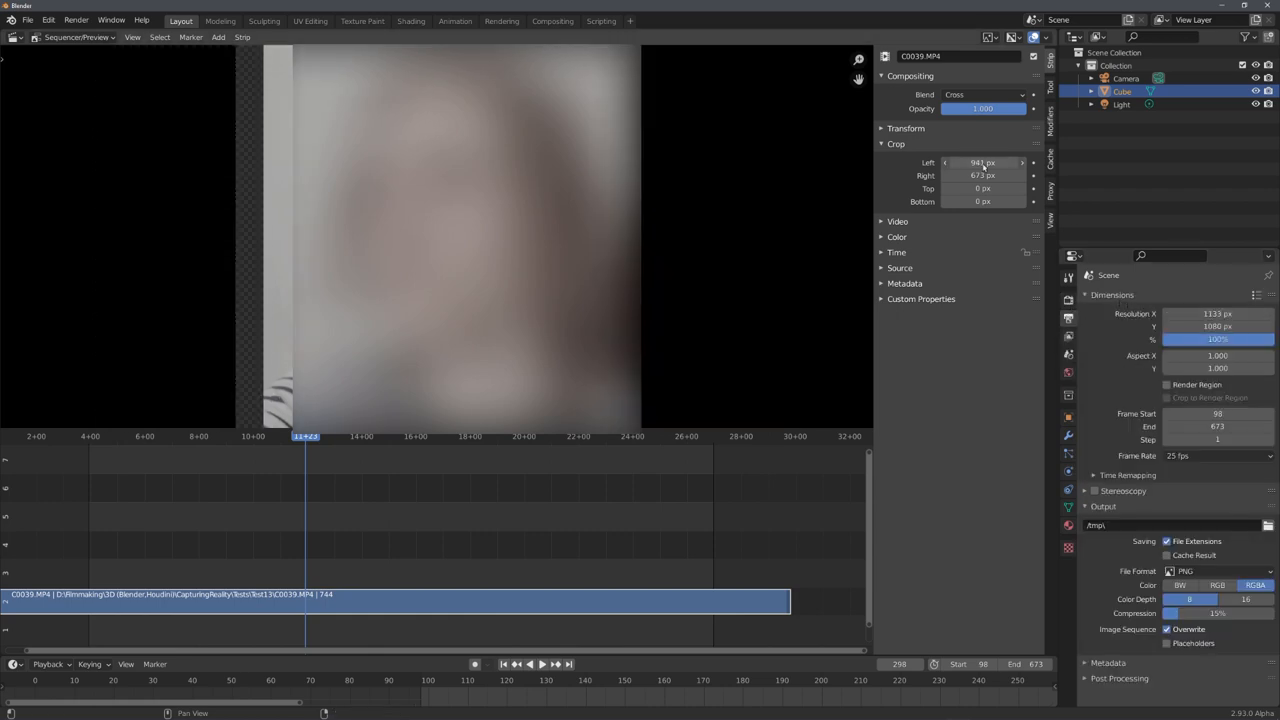
{"action": "left_click_drag", "start_coordinate": [1200, 314], "coordinate": [1167, 314]}
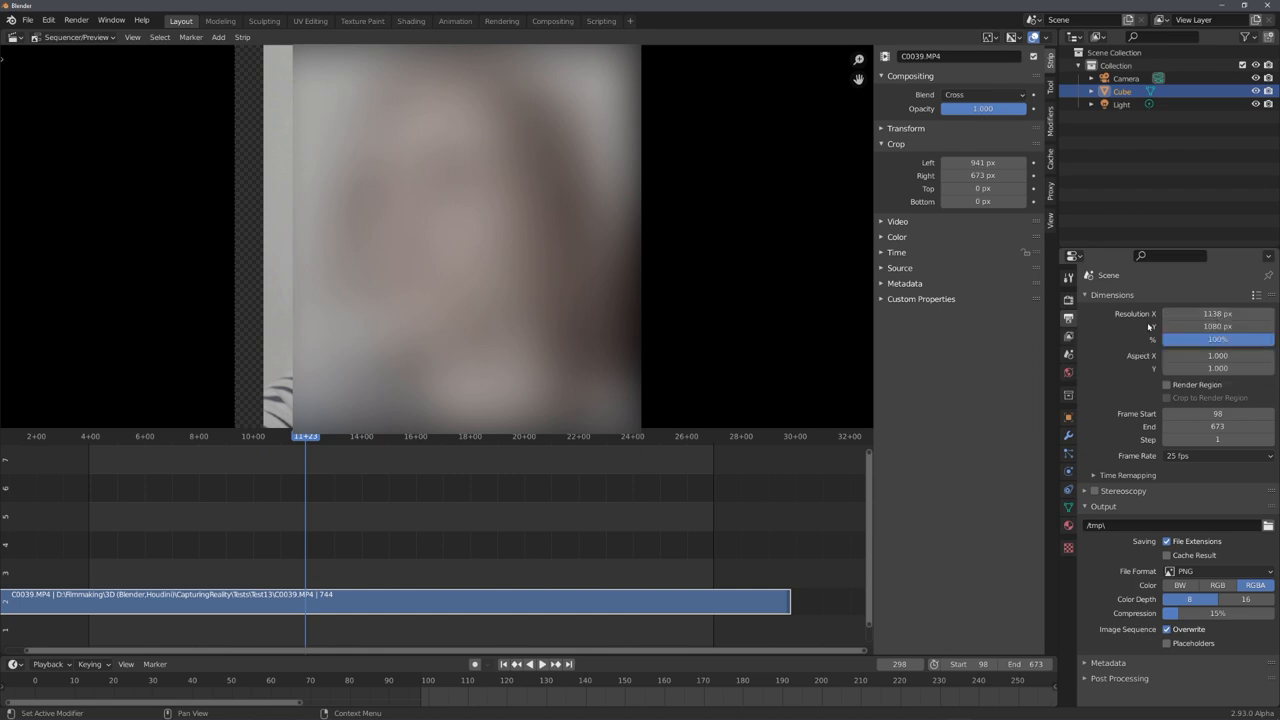
- Shift the strip image 67 px left and nudge the output width to fit the face
{"action": "left_click", "coordinate": [906, 128]}
{"action": "mouse_move", "coordinate": [983, 147]}
{"action": "left_mouse_down"}
{"action": "mouse_move", "coordinate": [958, 147]}
{"action": "mouse_move", "coordinate": [985, 147]}
{"action": "left_mouse_up"}
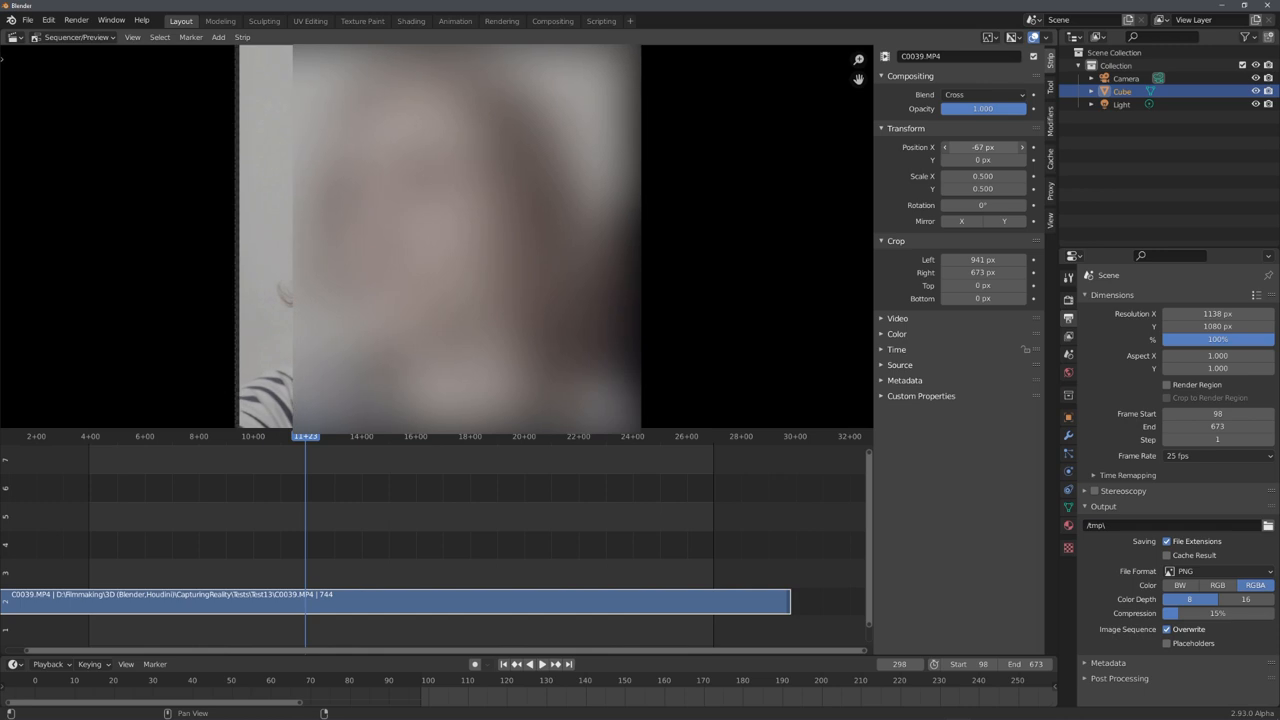
{"action": "left_click_drag", "start_coordinate": [1218, 314], "coordinate": [1210, 314]}
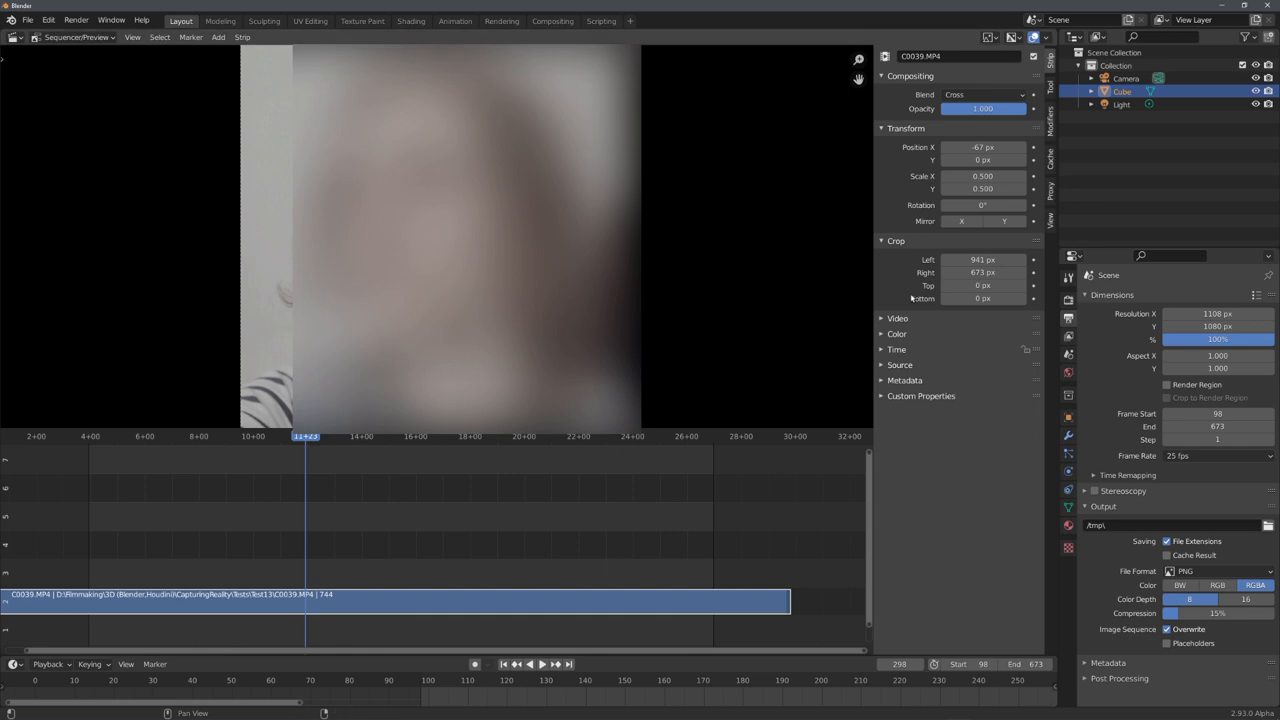
- Set Color Management's view transform to Standard instead of Filmic
{"action": "left_click", "coordinate": [1068, 297]}
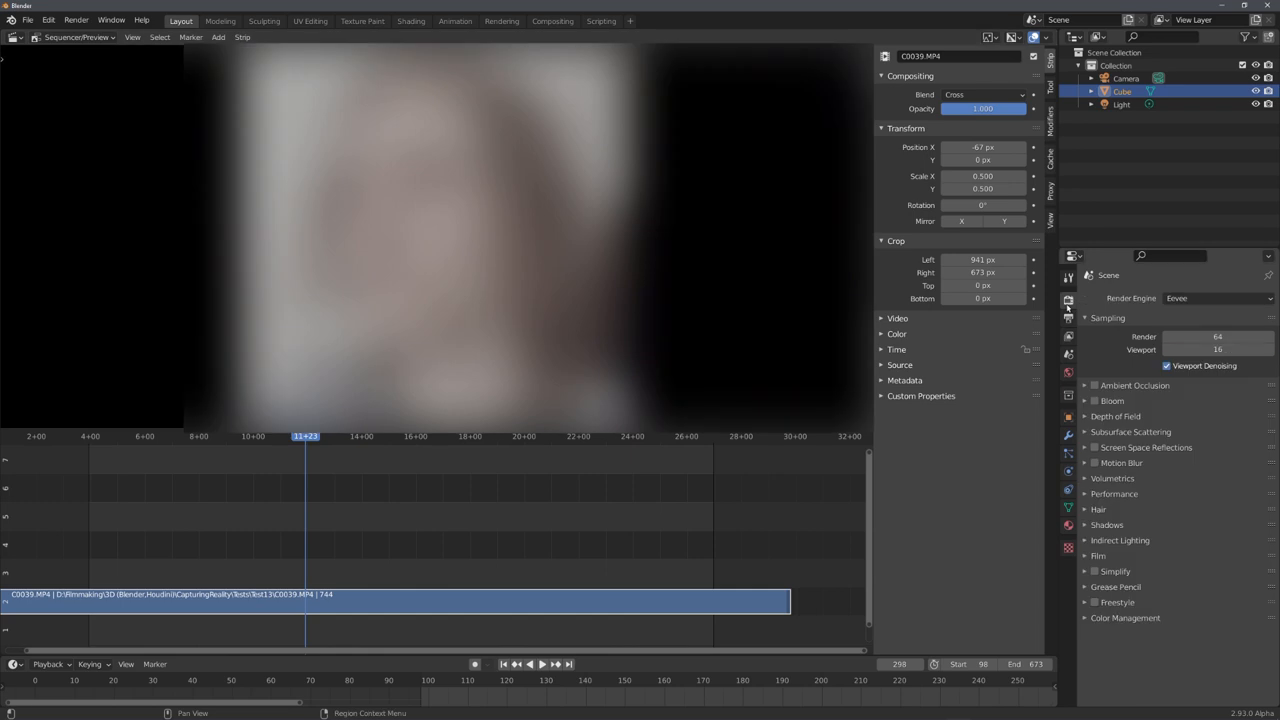
{"action": "left_click", "coordinate": [1125, 597]}
{"action": "scroll", "coordinate": [1150, 620], "scroll_direction": "down", "scroll_amount": 2}
{"action": "scroll", "coordinate": [1150, 620], "scroll_direction": "down", "scroll_amount": 1}
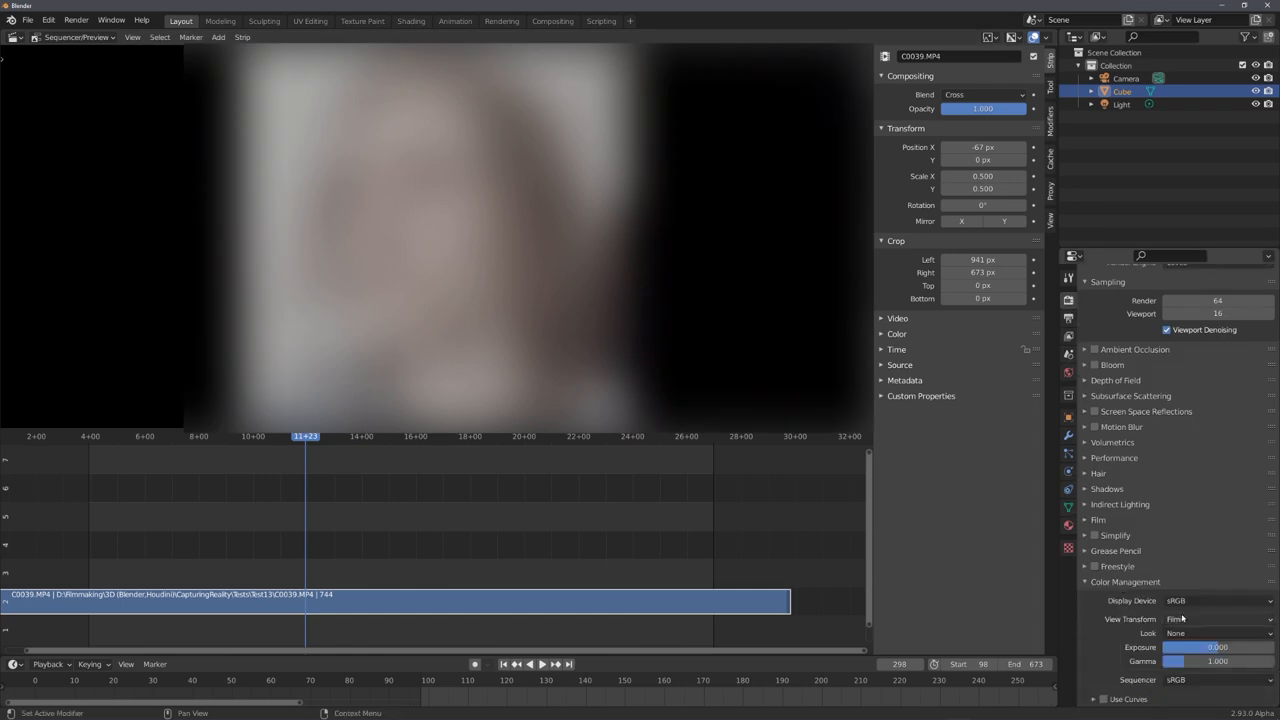
{"action": "left_click", "coordinate": [1205, 619]}
{"action": "left_click", "coordinate": [1188, 605]}
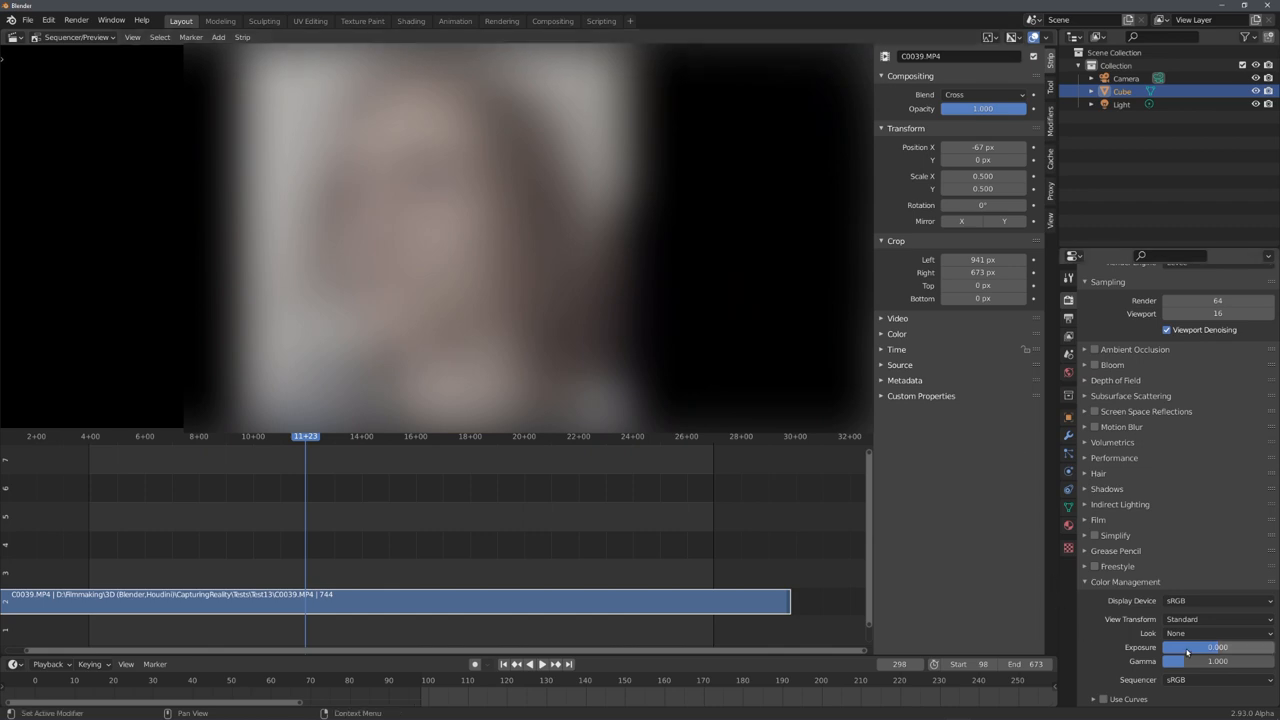
- Keep exposure at 0 and look at None, then return to the output settings
{"action": "left_click_drag", "start_coordinate": [1195, 647], "coordinate": [1240, 647]}
{"action": "key", "text": "BackSpace"}
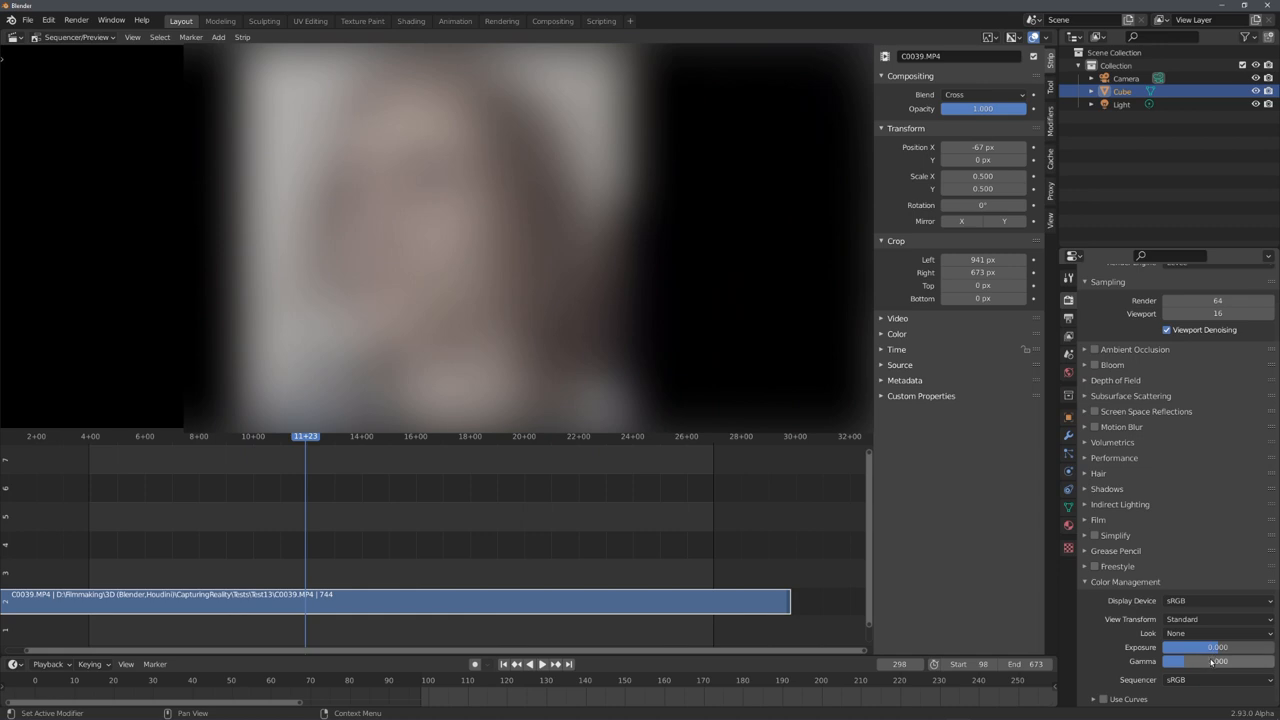
{"action": "left_click", "coordinate": [1210, 633]}
{"action": "left_click", "coordinate": [1174, 638]}
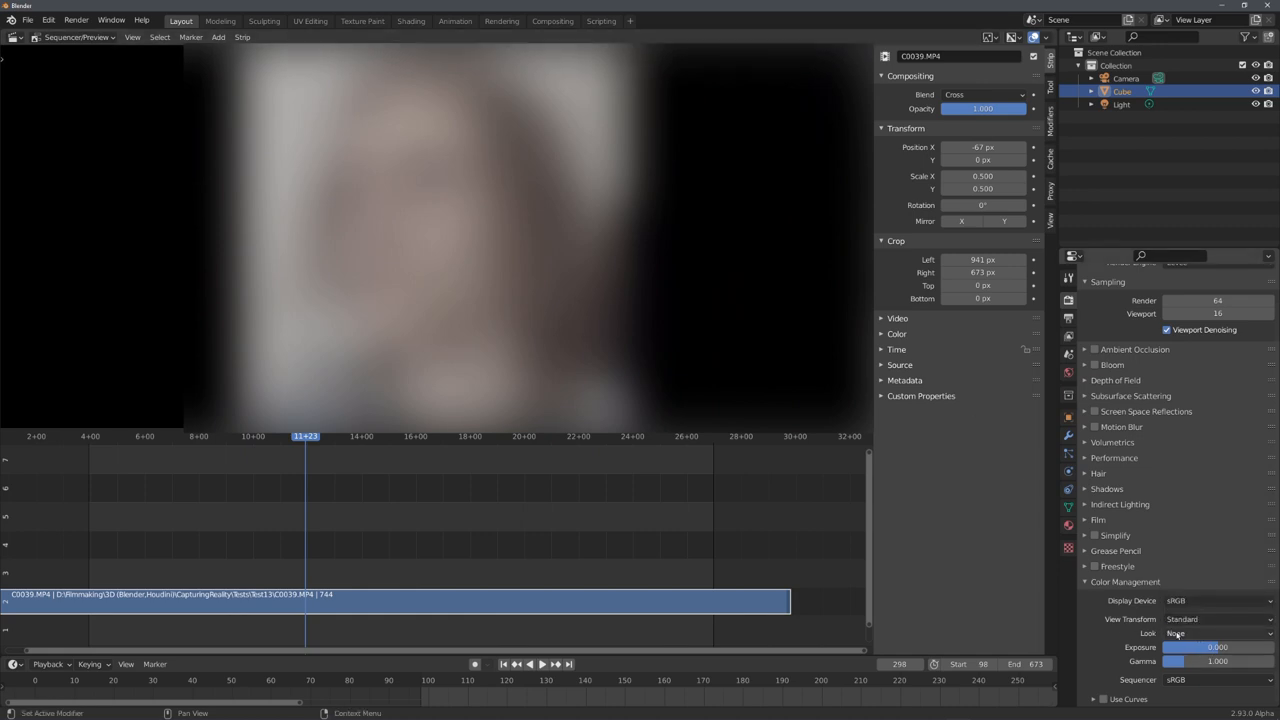
{"action": "scroll", "coordinate": [1160, 450], "scroll_direction": "up", "scroll_amount": 3}
{"action": "left_click", "coordinate": [1067, 320]}
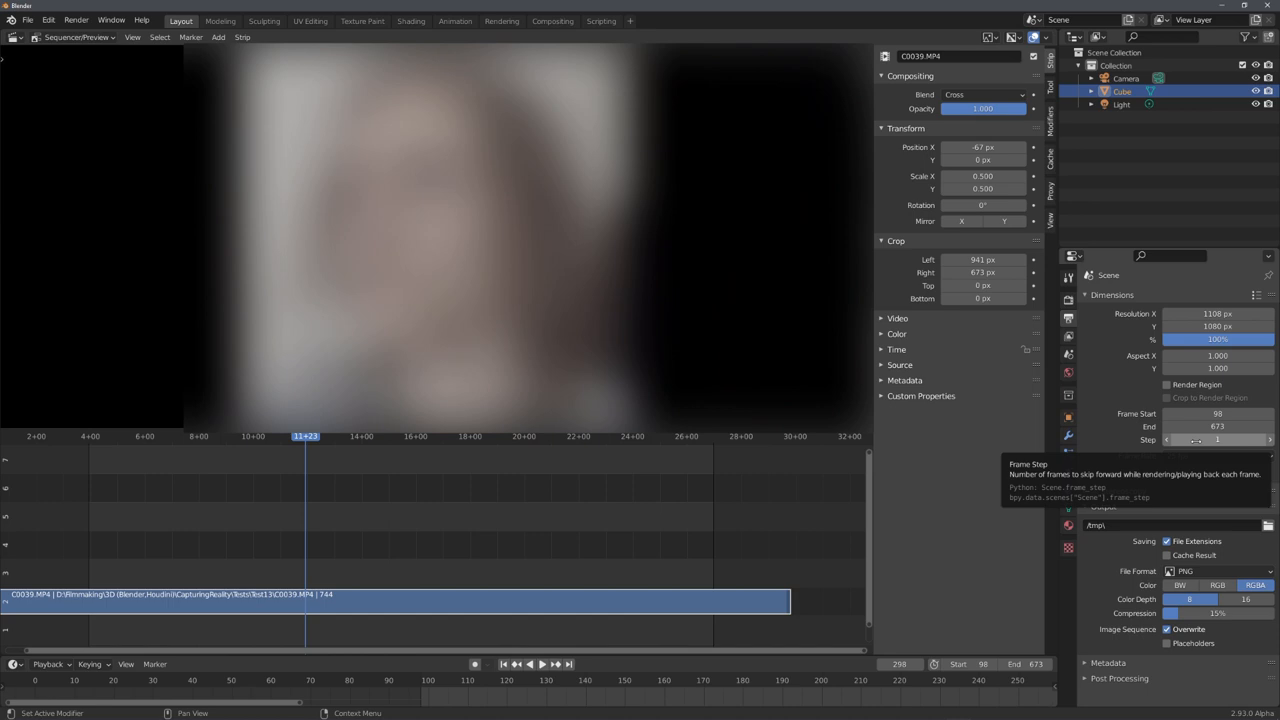
- Set the frame step to 10 so only every tenth frame is rendered
{"action": "left_click", "coordinate": [1195, 441]}
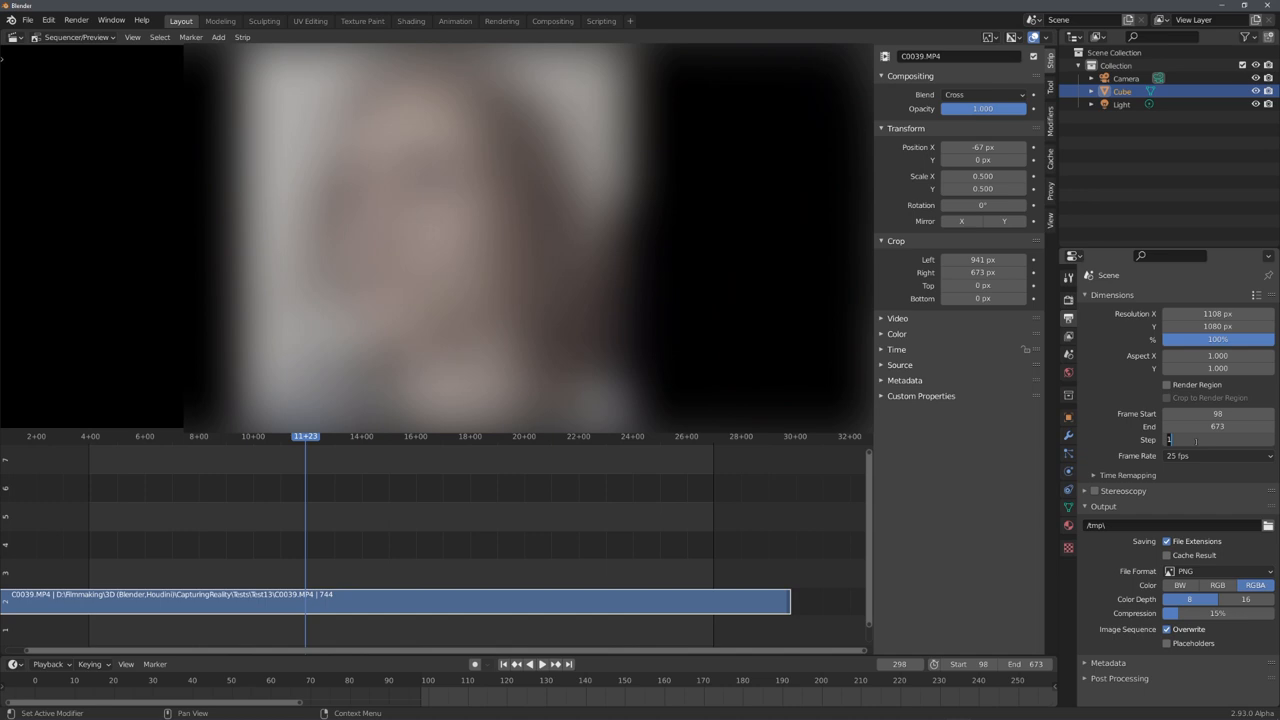
{"action": "type", "text": "0"}
{"action": "key", "text": "Return"}
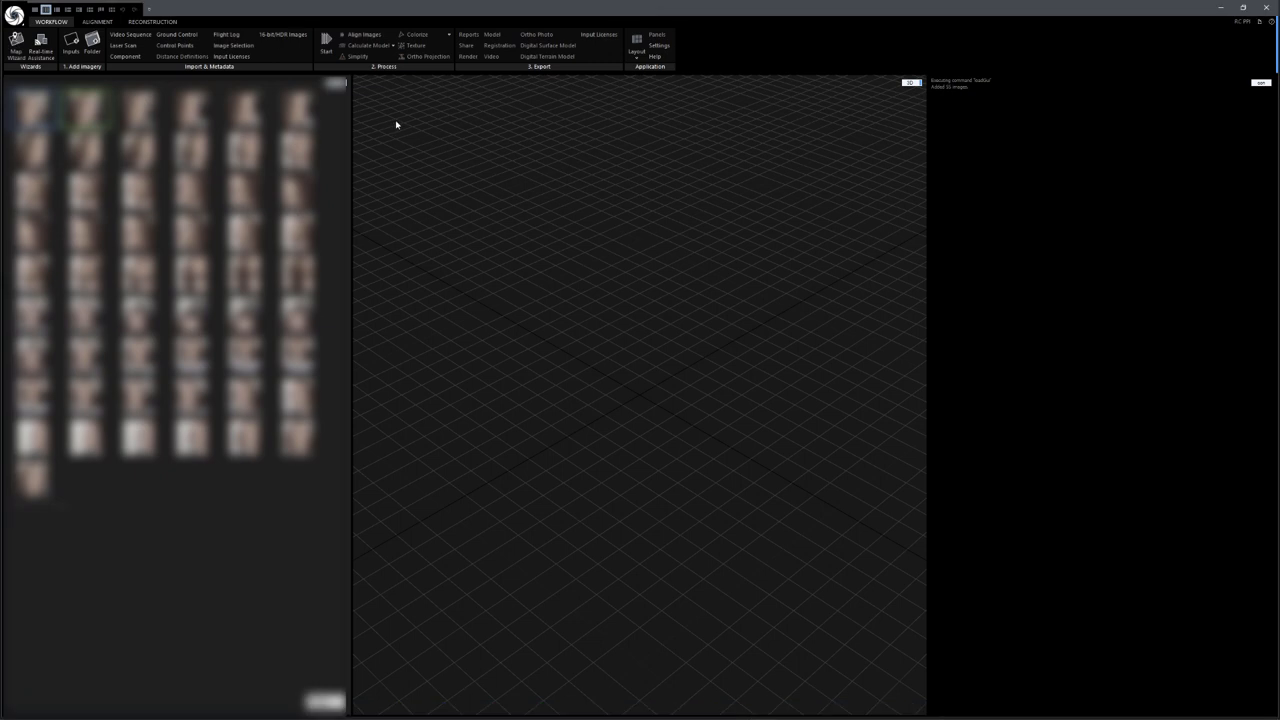
- Align the face images into a sparse point scene and view it from the front
{"action": "left_click", "coordinate": [97, 21]}
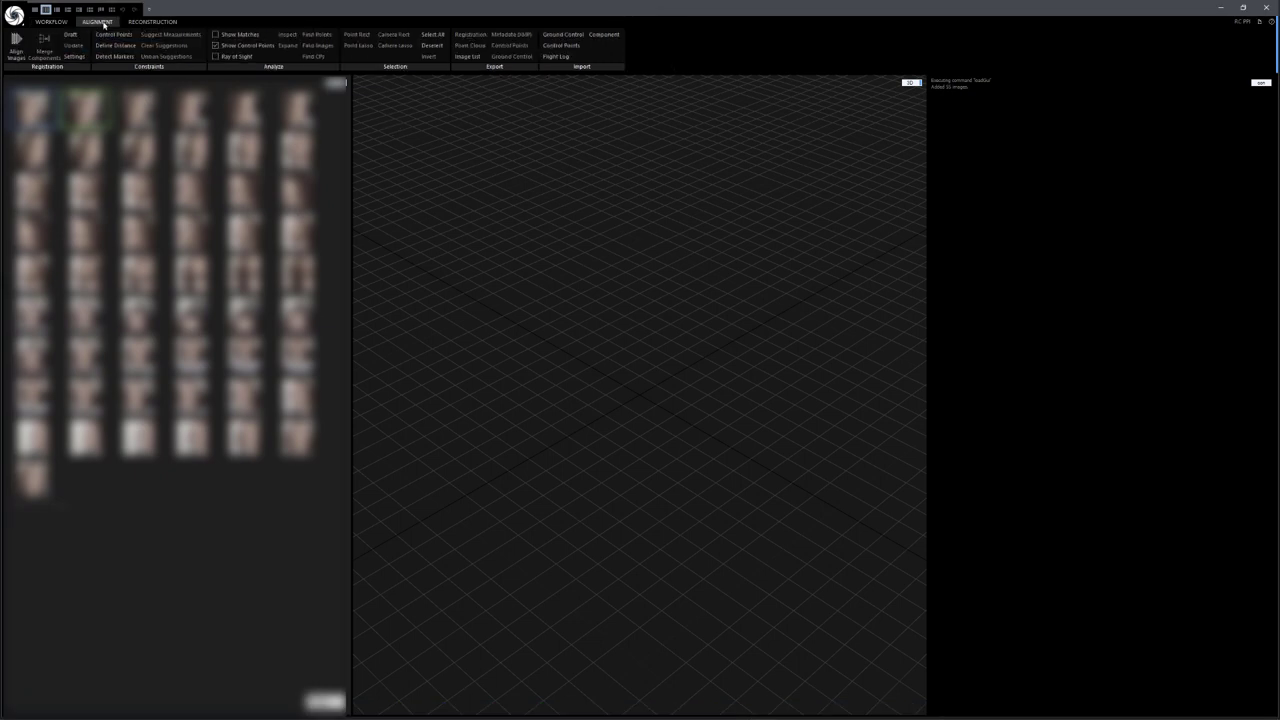
{"action": "left_click", "coordinate": [18, 45]}
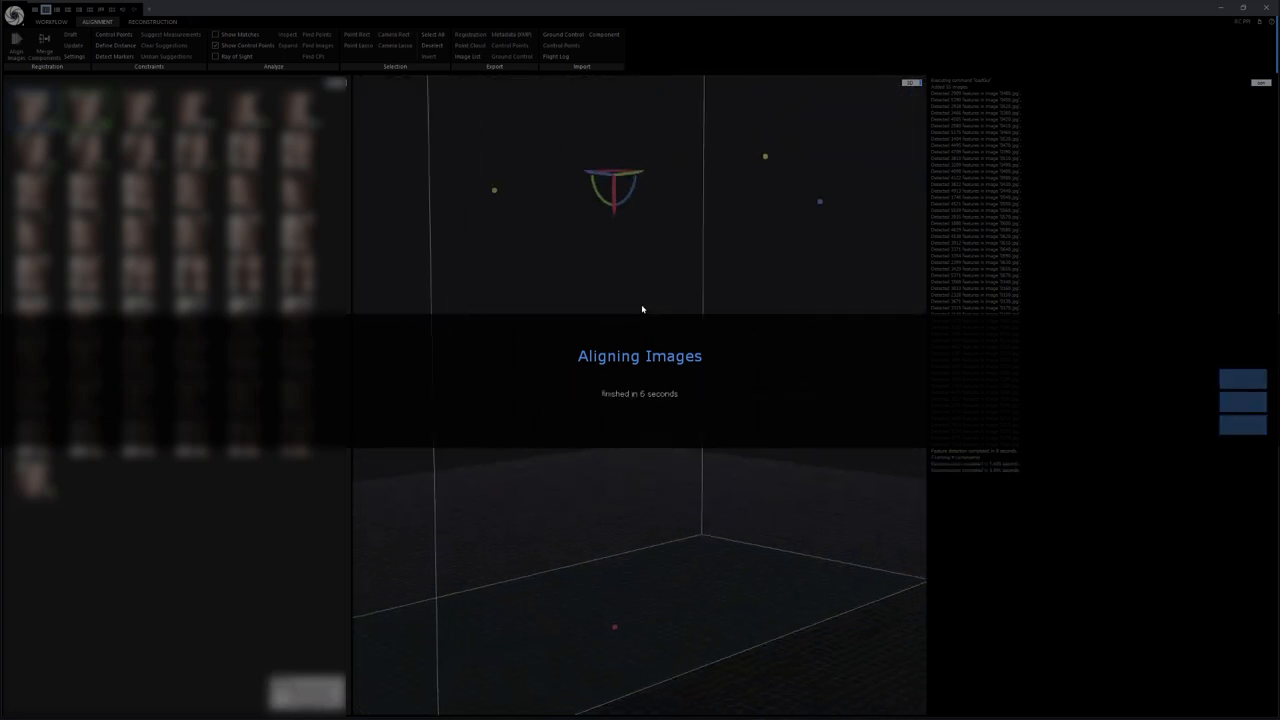
{"action": "left_click", "coordinate": [642, 309]}
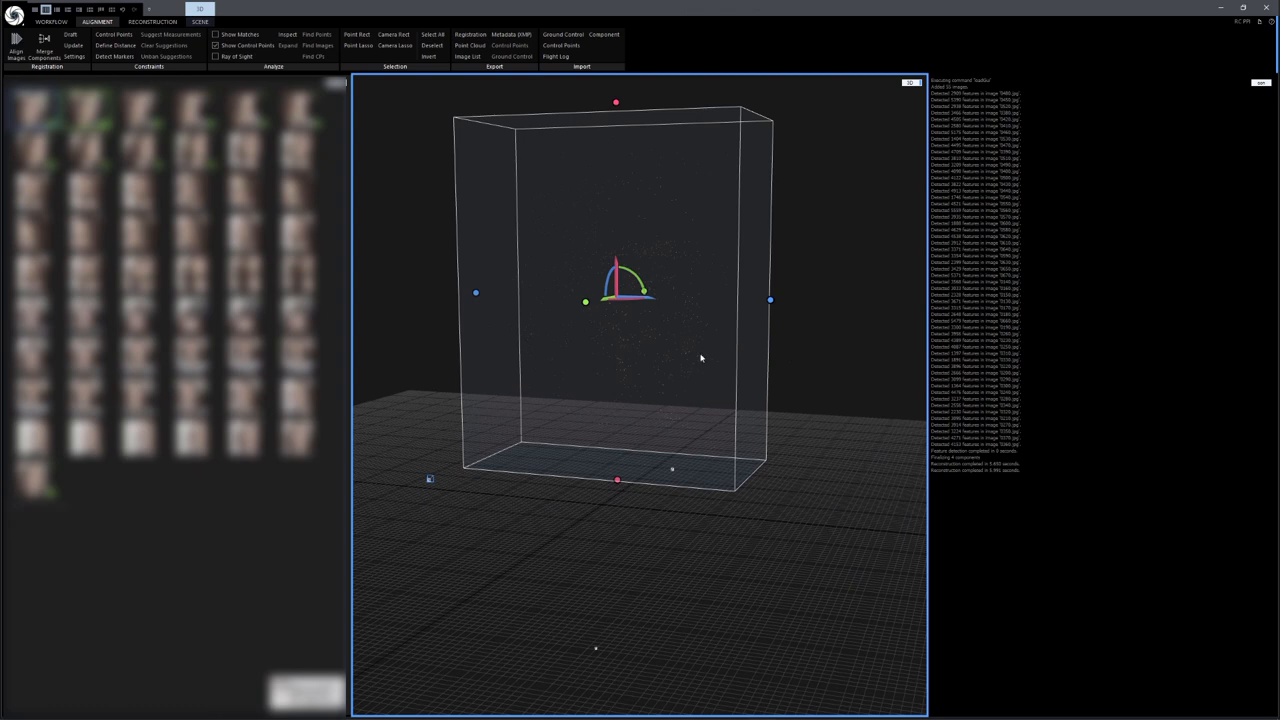
{"action": "left_click_drag", "start_coordinate": [701, 357], "coordinate": [682, 385]}
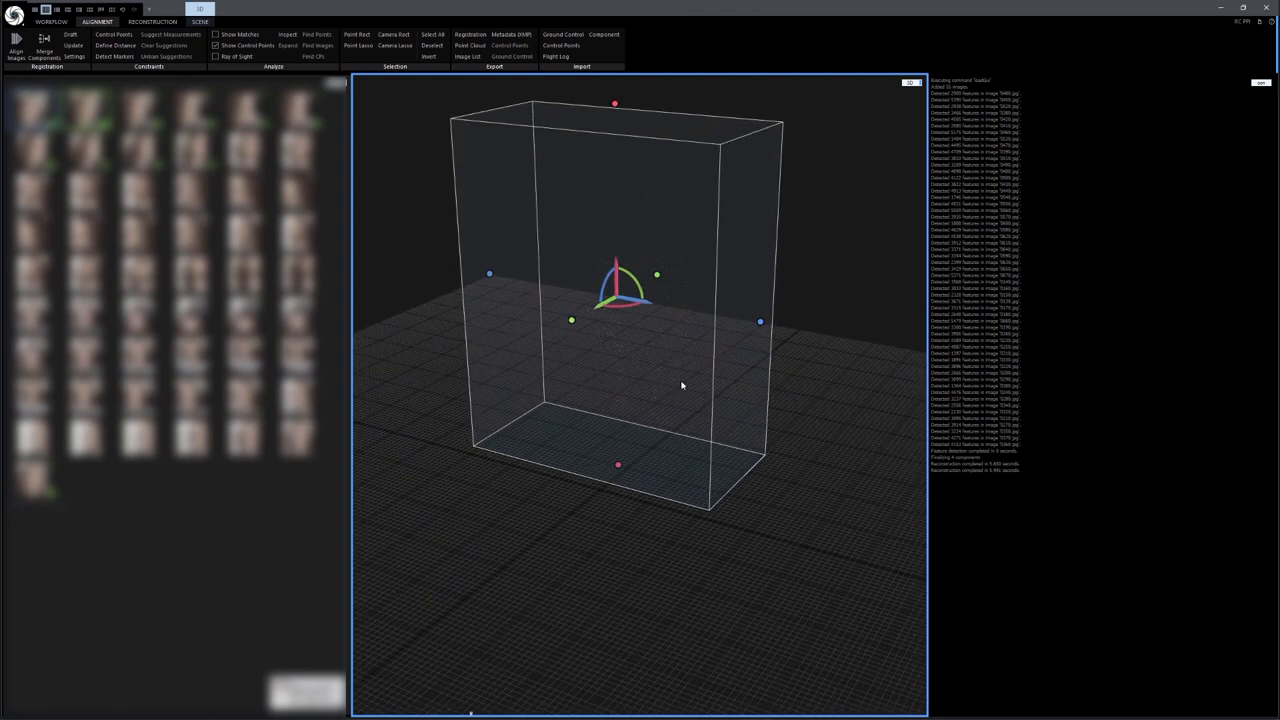
{"action": "key", "text": "1"}
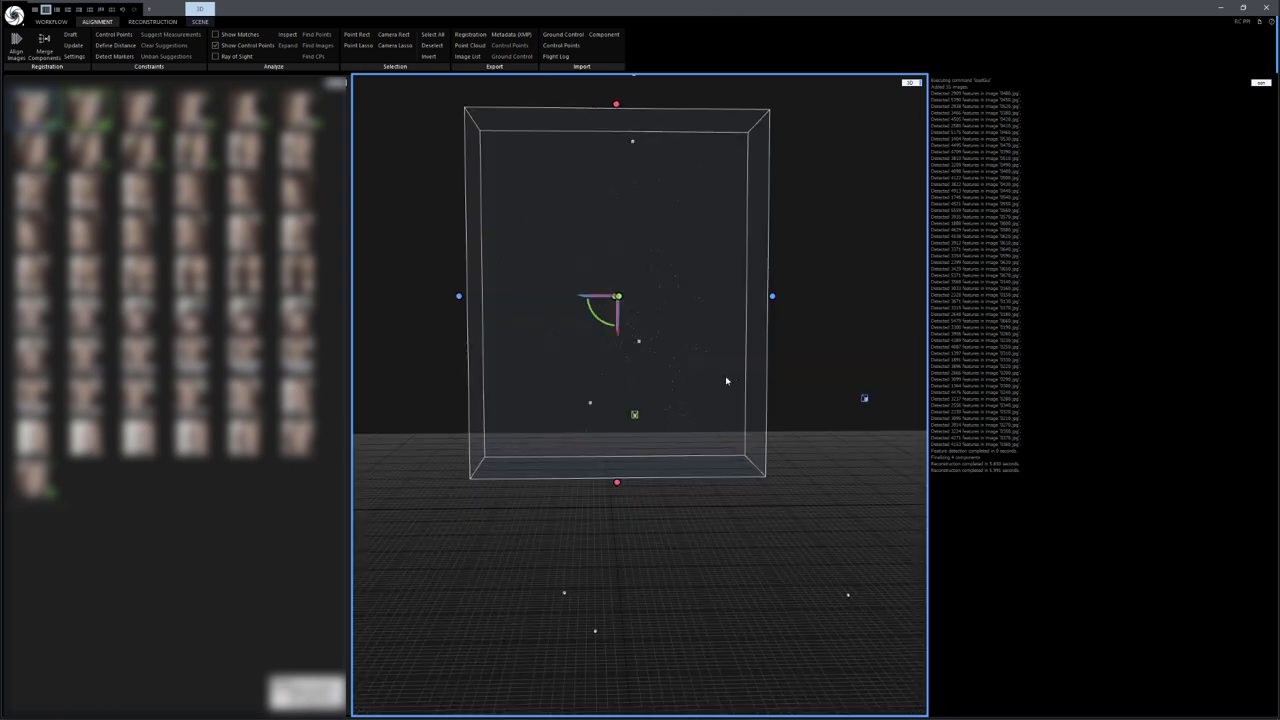
- Reconstruct the head mesh in Normal Detail, inspect it, and start exporting the model
{"action": "left_click", "coordinate": [152, 21]}
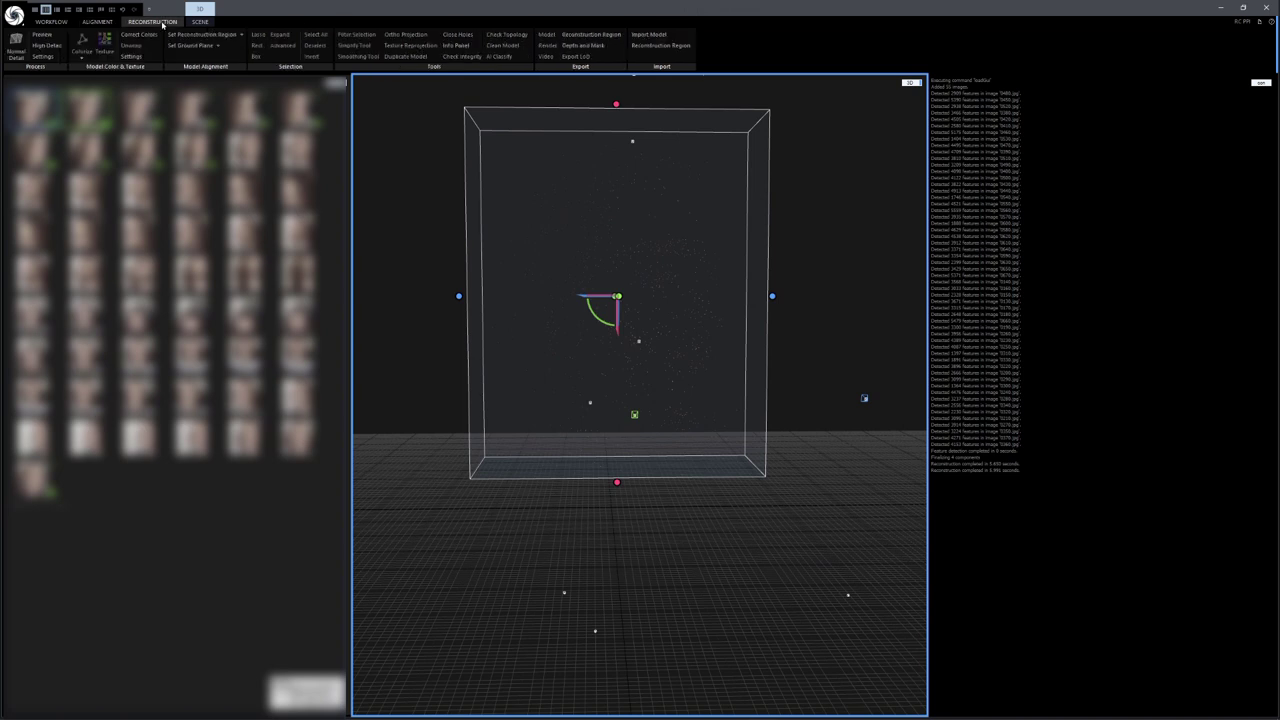
{"action": "left_click", "coordinate": [16, 46]}
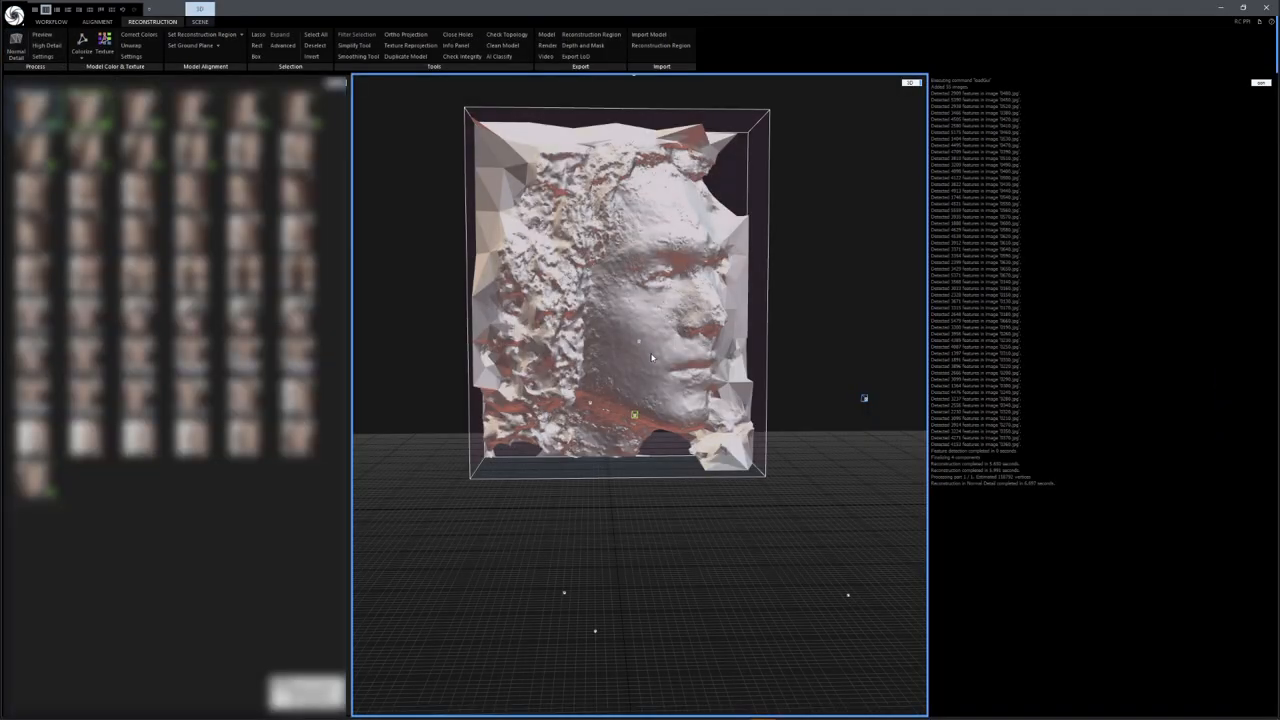
{"action": "right_click_drag", "start_coordinate": [664, 384], "coordinate": [541, 398]}
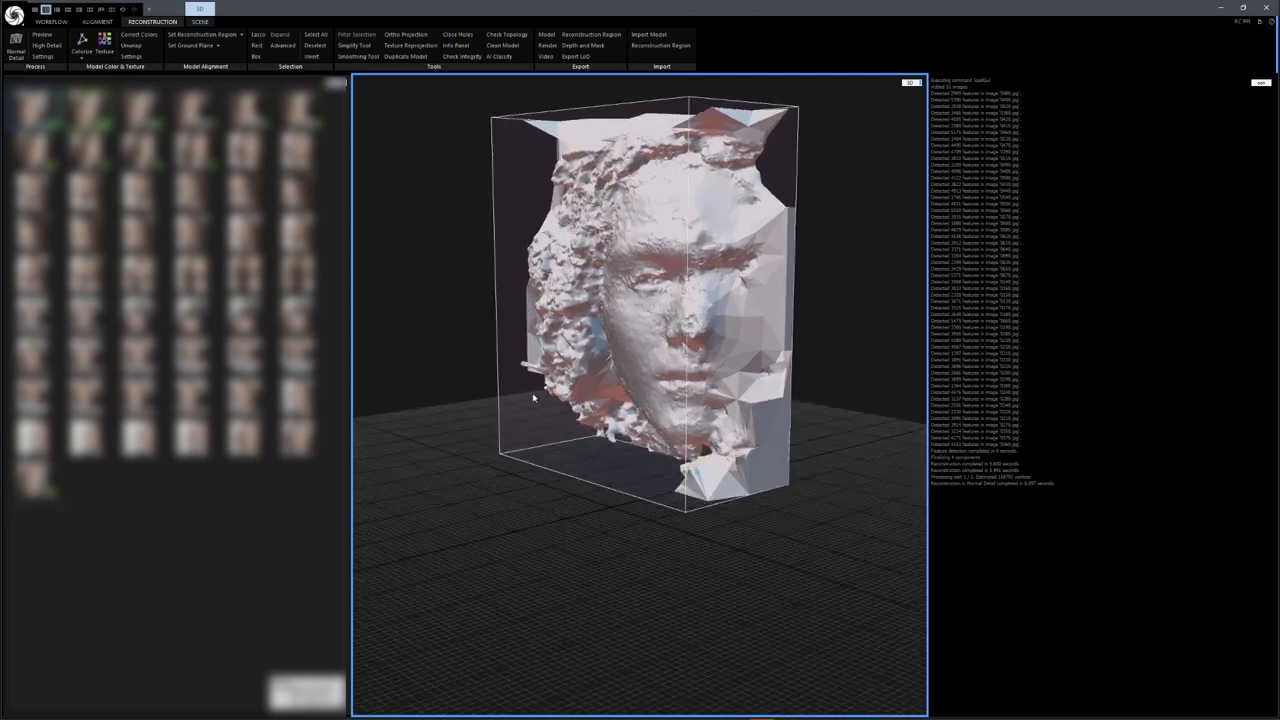
{"action": "mouse_move", "coordinate": [533, 398]}
{"action": "left_mouse_down"}
{"action": "mouse_move", "coordinate": [682, 395]}
{"action": "mouse_move", "coordinate": [565, 430]}
{"action": "left_mouse_up"}
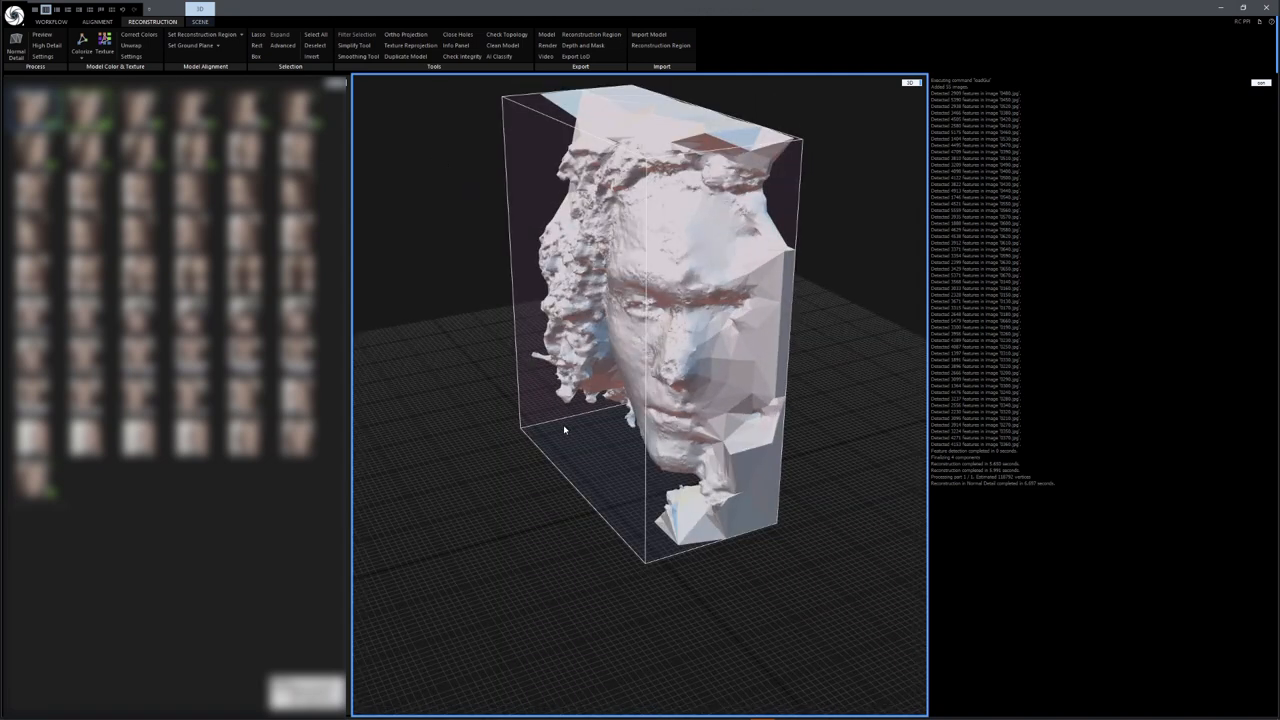
{"action": "left_click_drag", "start_coordinate": [563, 424], "coordinate": [678, 393]}
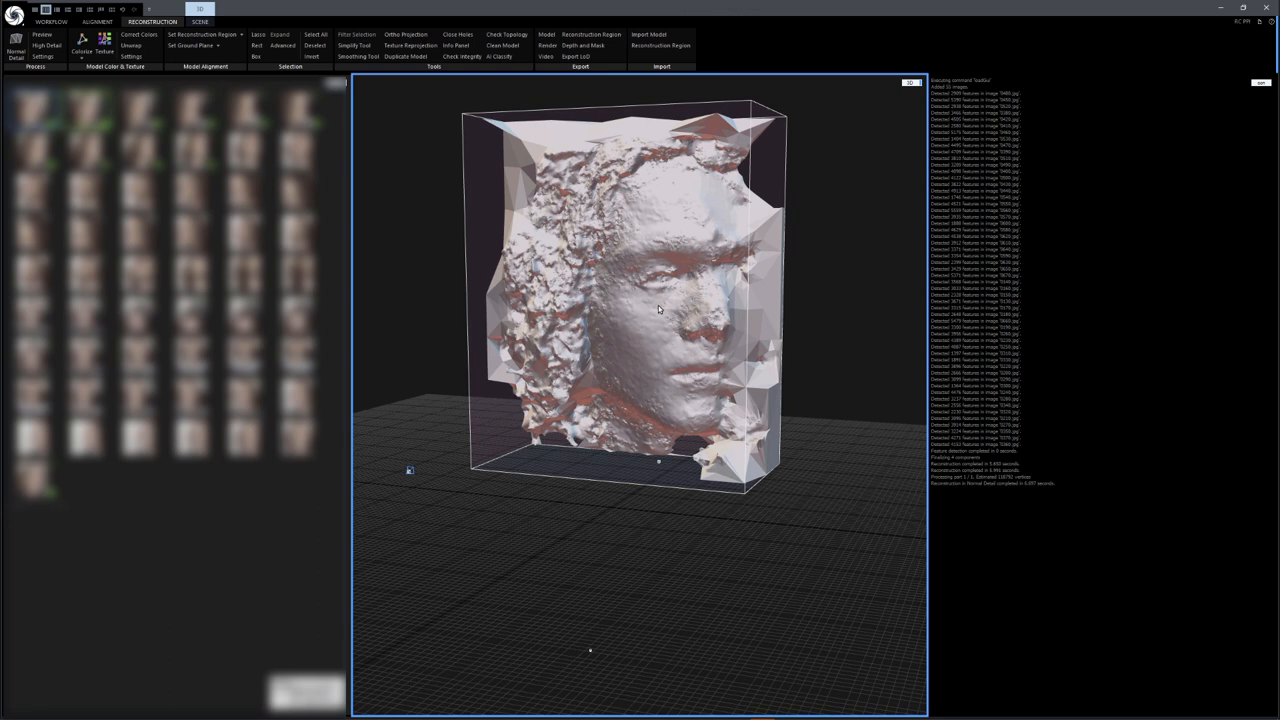
{"action": "left_click", "coordinate": [547, 35]}
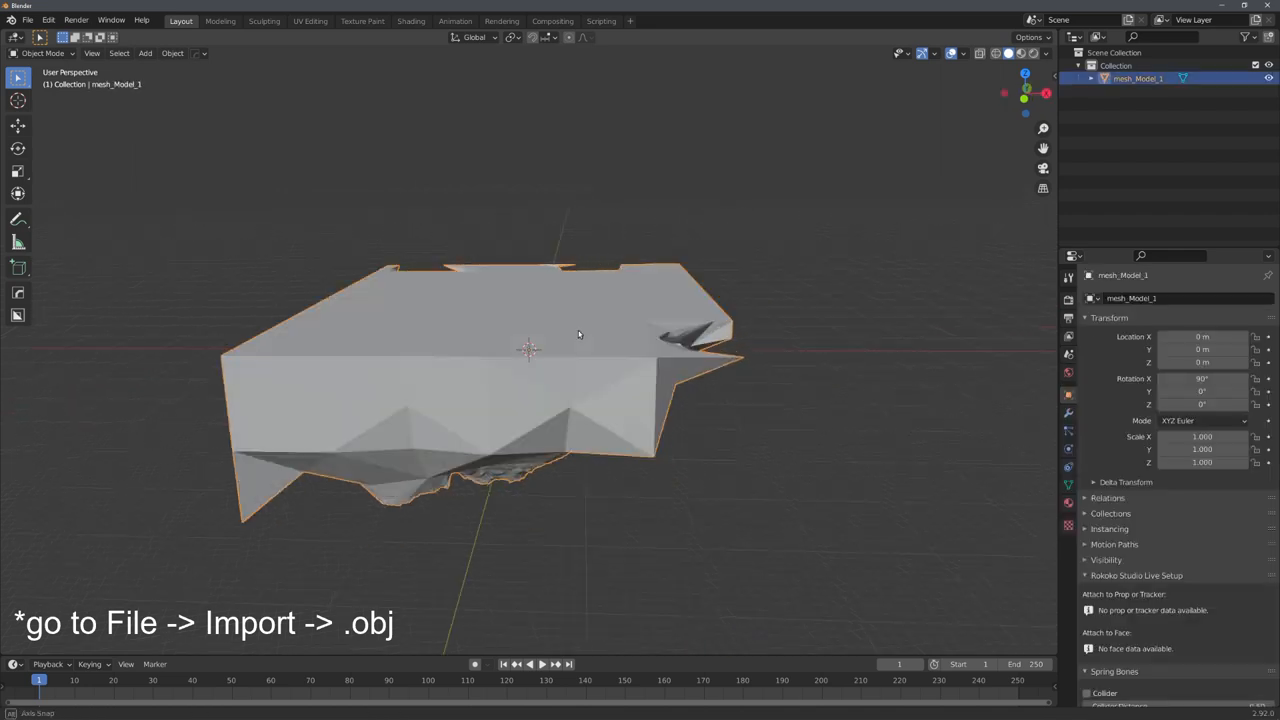
- Rotate the imported head -90° on X to stand upright and scale it to 0.1
{"action": "middle_click_drag", "start_coordinate": [578, 330], "coordinate": [480, 345]}
{"action": "type", "text": "rx"}
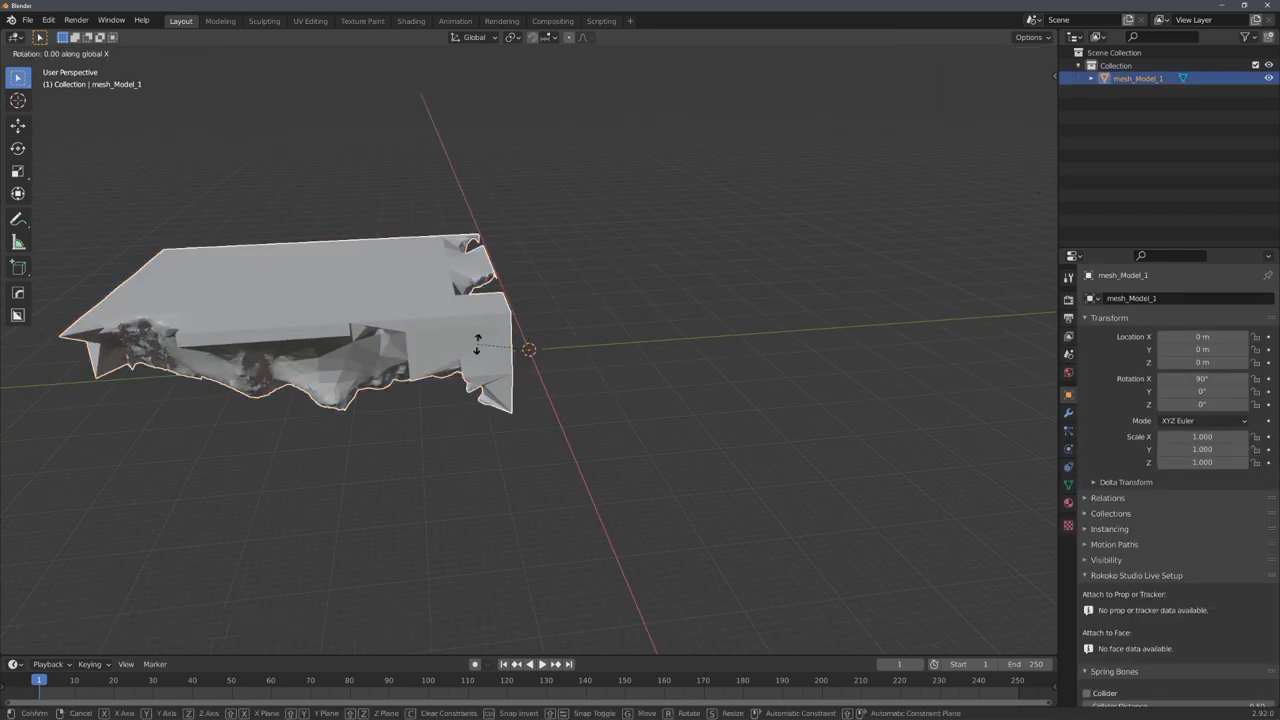
{"action": "type", "text": "-90"}
{"action": "key", "text": "Return"}
{"action": "middle_click_drag", "start_coordinate": [540, 345], "coordinate": [633, 394]}
{"action": "type", "text": "s"}
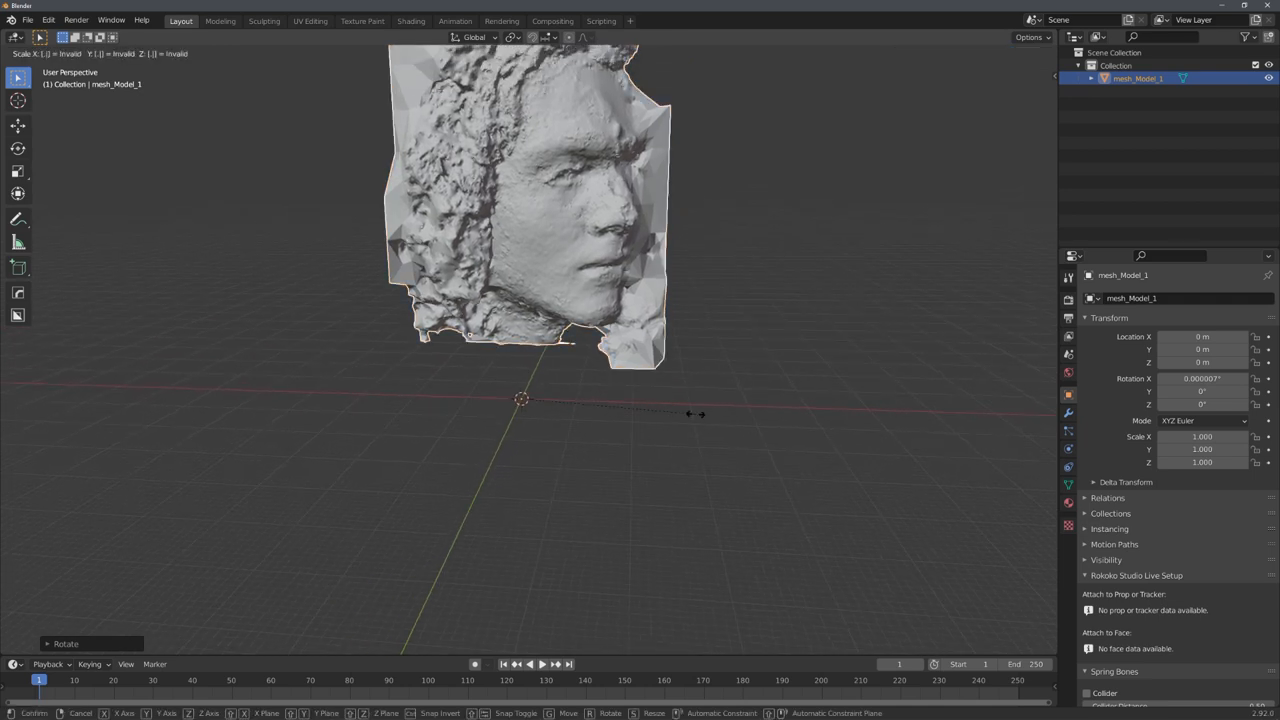
{"action": "type", "text": "1"}
{"action": "key", "text": "Return"}
{"action": "key", "text": "KP_Decimal"}
{"action": "middle_click_drag", "start_coordinate": [696, 418], "coordinate": [706, 400]}
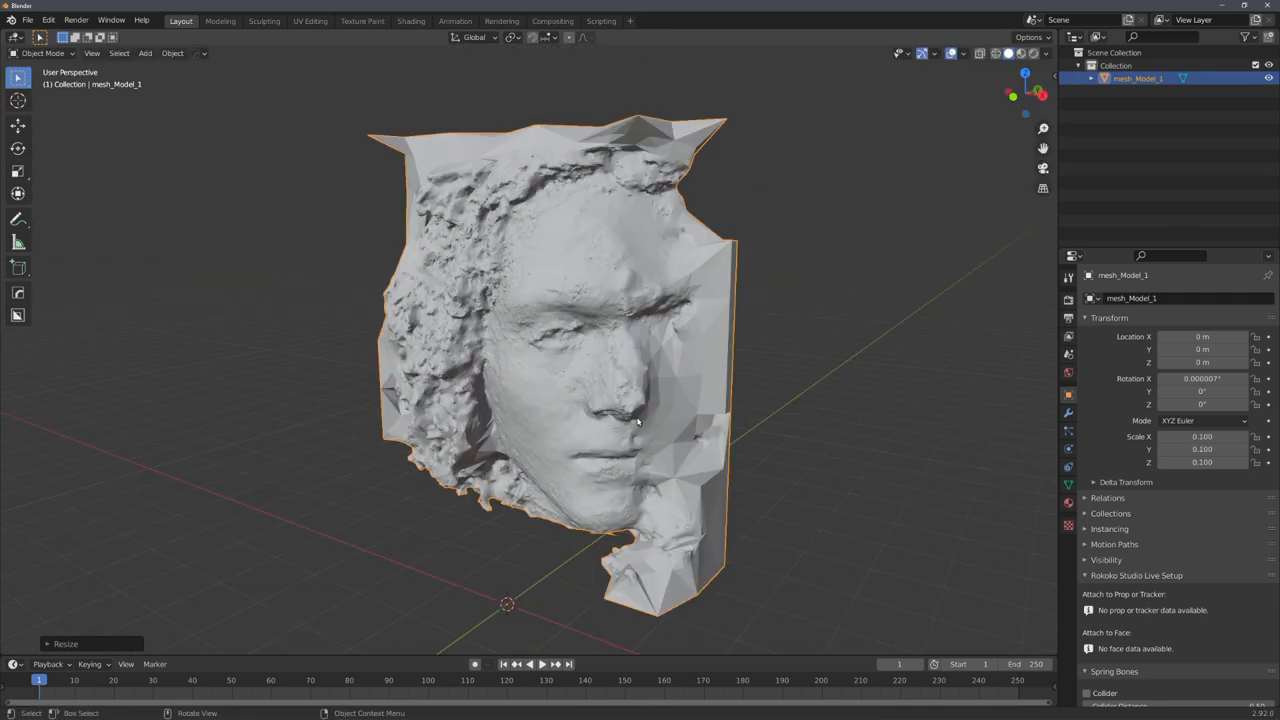
{"action": "scroll", "coordinate": [706, 389], "scroll_direction": "up", "scroll_amount": 3}
{"action": "scroll", "coordinate": [693, 450], "scroll_direction": "down", "scroll_amount": 2}
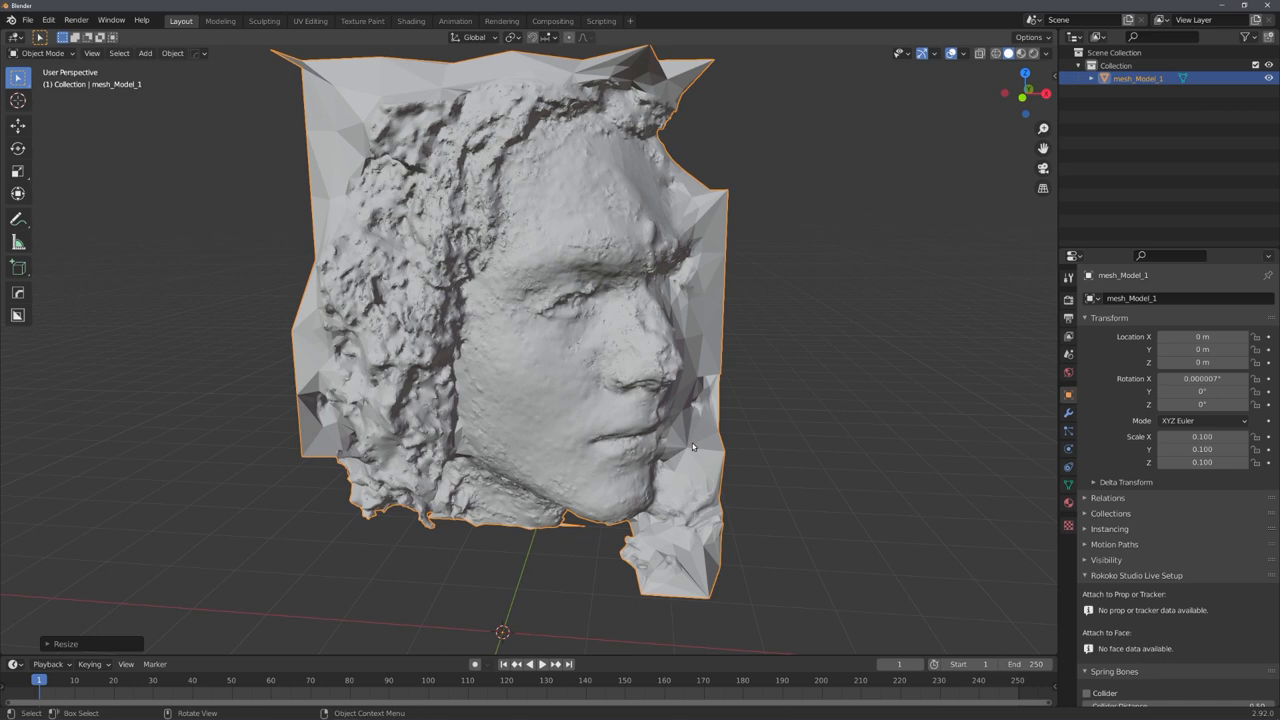
- In Edit Mode, select and delete the boxy stray faces around the head
{"action": "mouse_move", "coordinate": [693, 447]}
{"action": "middle_mouse_down"}
{"action": "mouse_move", "coordinate": [648, 408]}
{"action": "mouse_move", "coordinate": [645, 343]}
{"action": "middle_mouse_up"}
{"action": "key", "text": "Tab"}
{"action": "key", "text": "alt+a"}
{"action": "left_click_drag", "start_coordinate": [652, 320], "coordinate": [520, 345]}
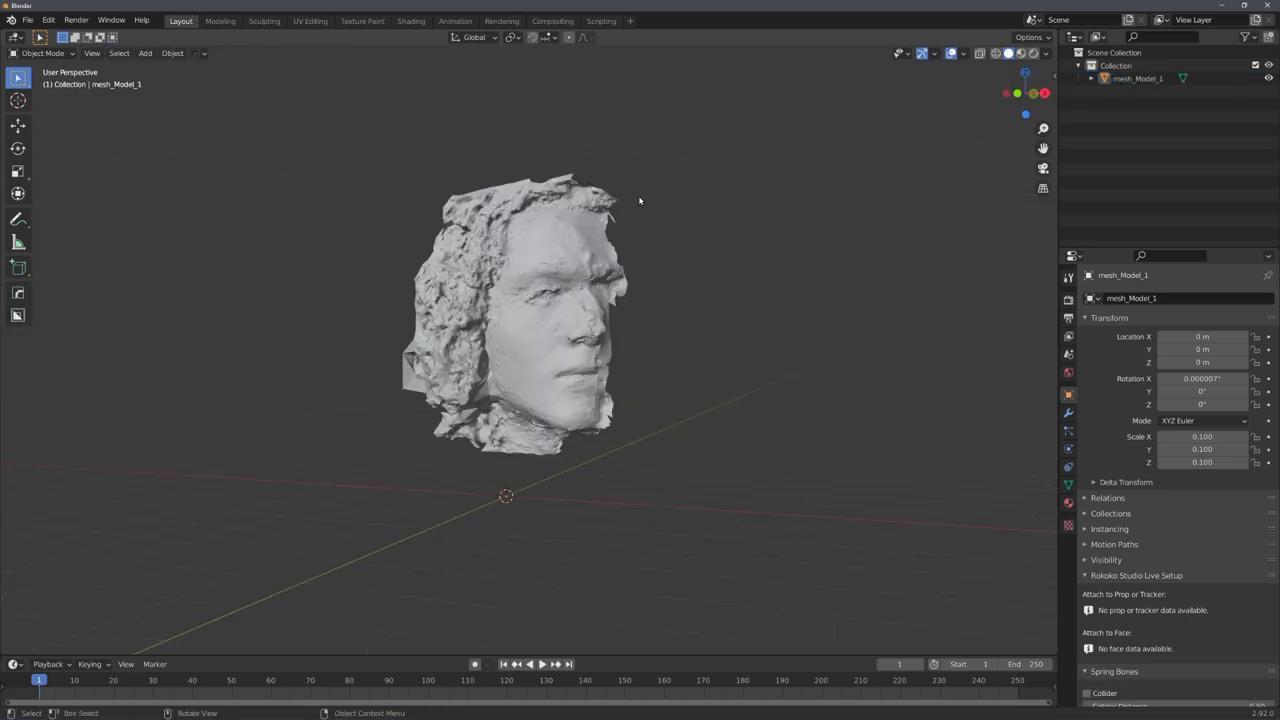
{"action": "scroll", "coordinate": [607, 322], "scroll_direction": "up", "scroll_amount": 3}
{"action": "left_click", "coordinate": [607, 322]}
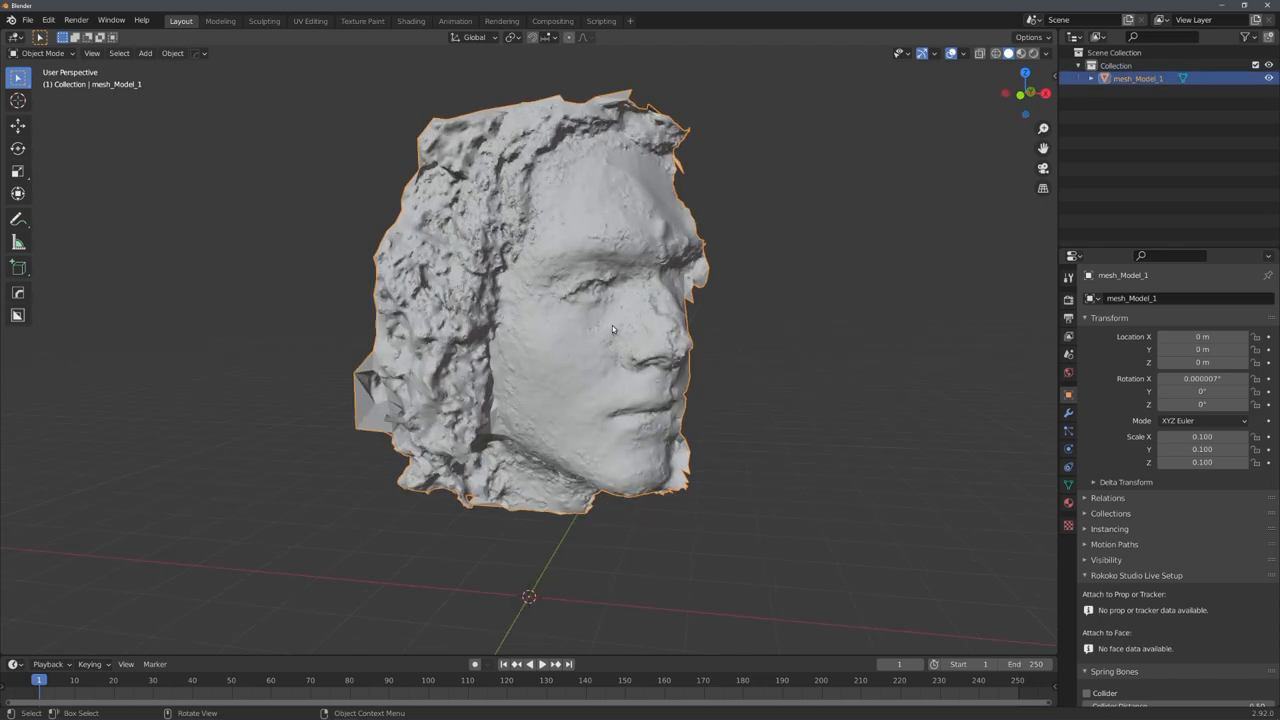
{"action": "key", "text": "Tab"}
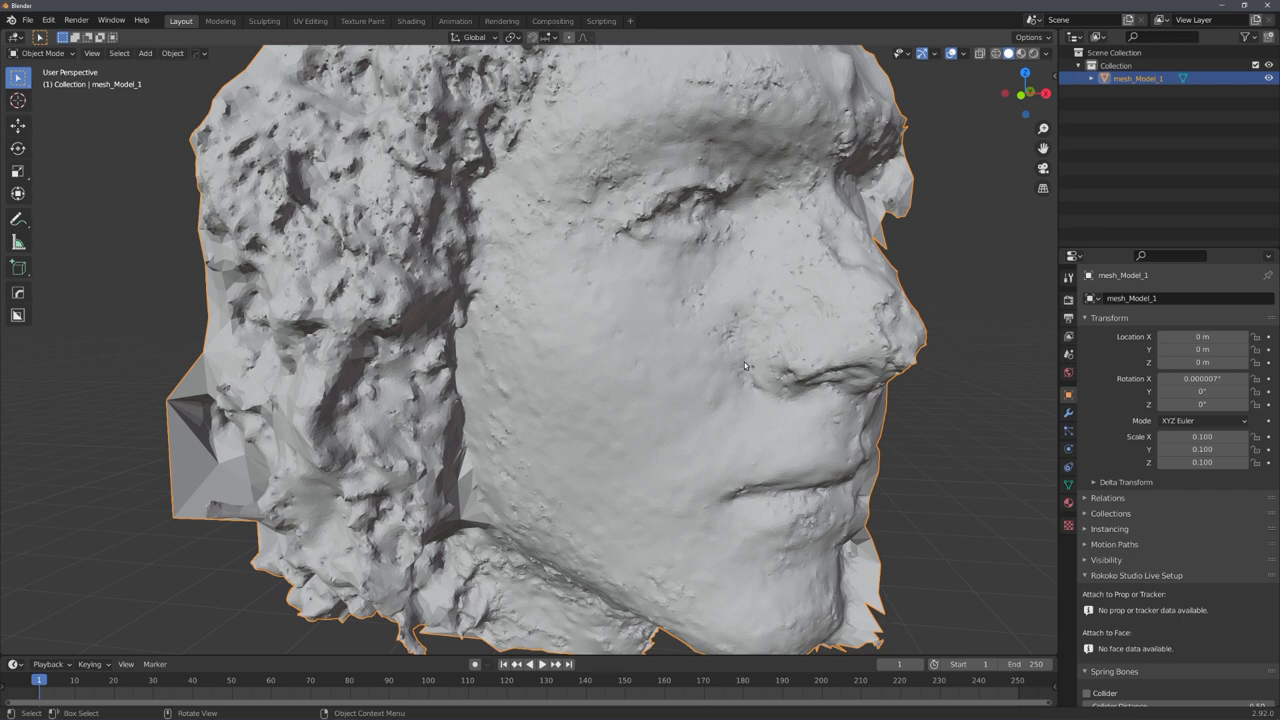
- QuadriFlow remesh the head to 75000 quad faces and inspect the new topology
{"action": "key", "text": "F3"}
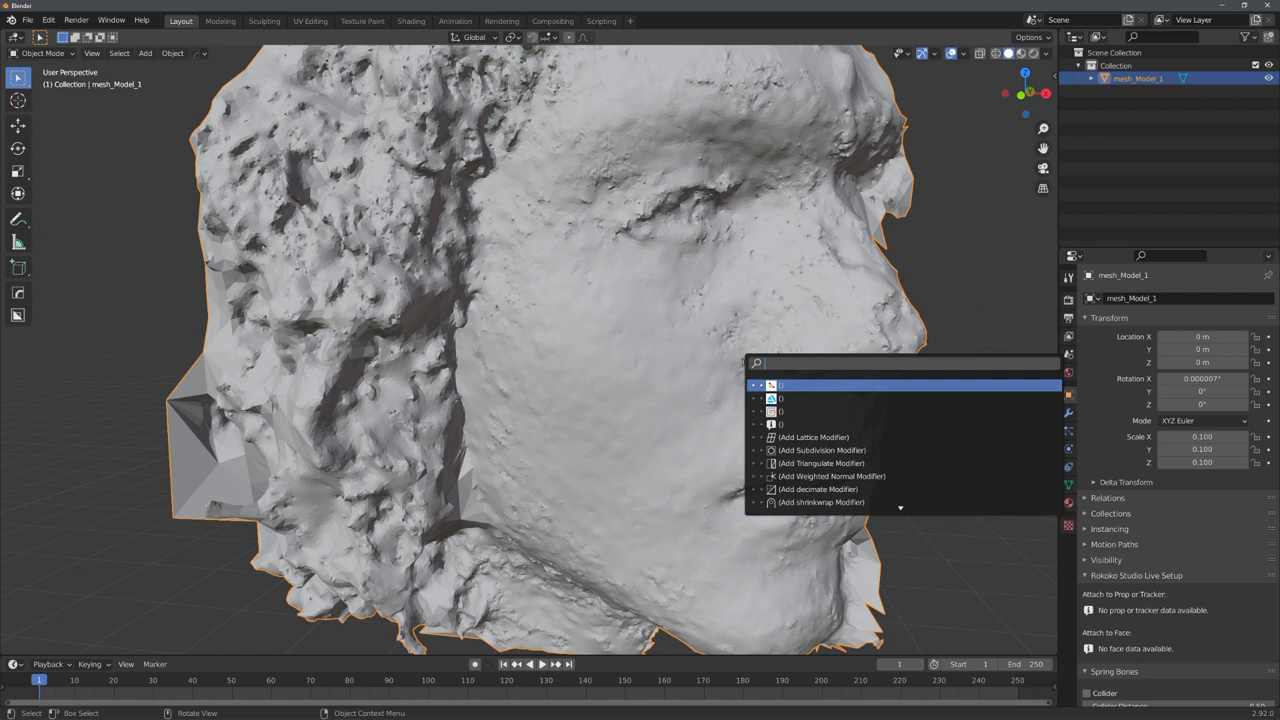
{"action": "type", "text": "remesh"}
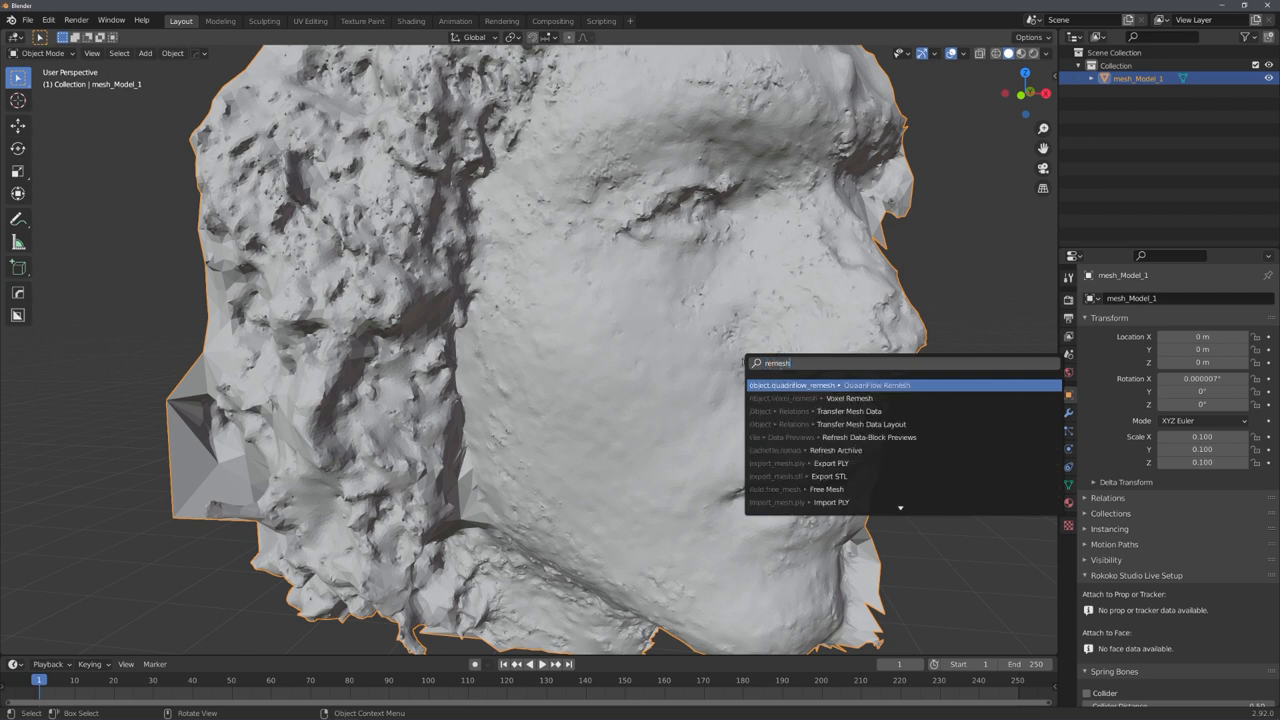
{"action": "key", "text": "Return"}
{"action": "double_click", "coordinate": [634, 362]}
{"action": "type", "text": "75000"}
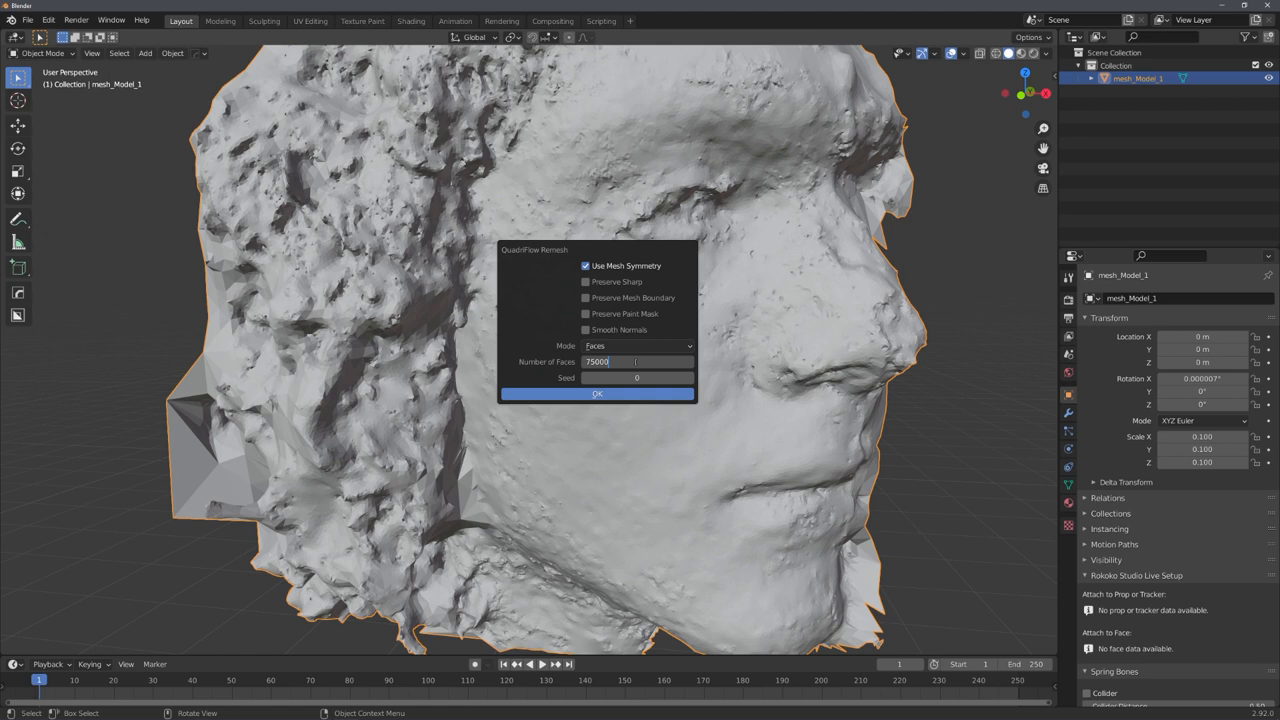
{"action": "key", "text": "Return"}
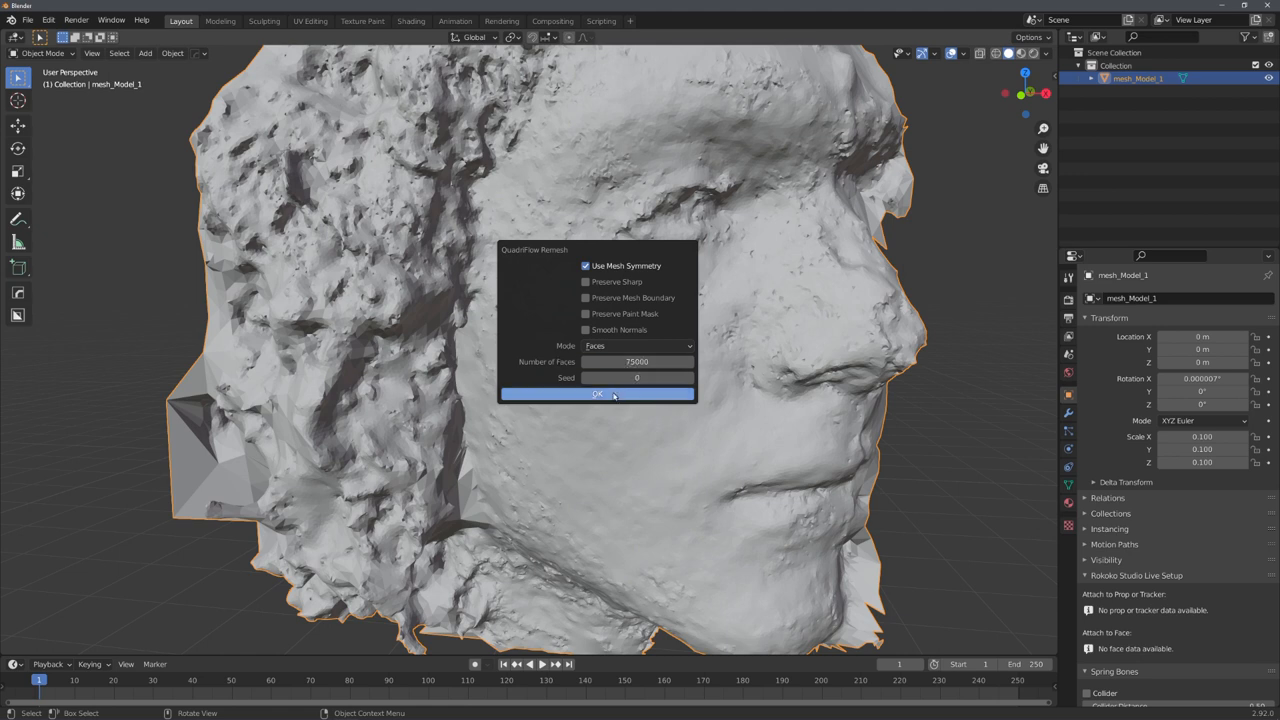
{"action": "left_click", "coordinate": [614, 395]}
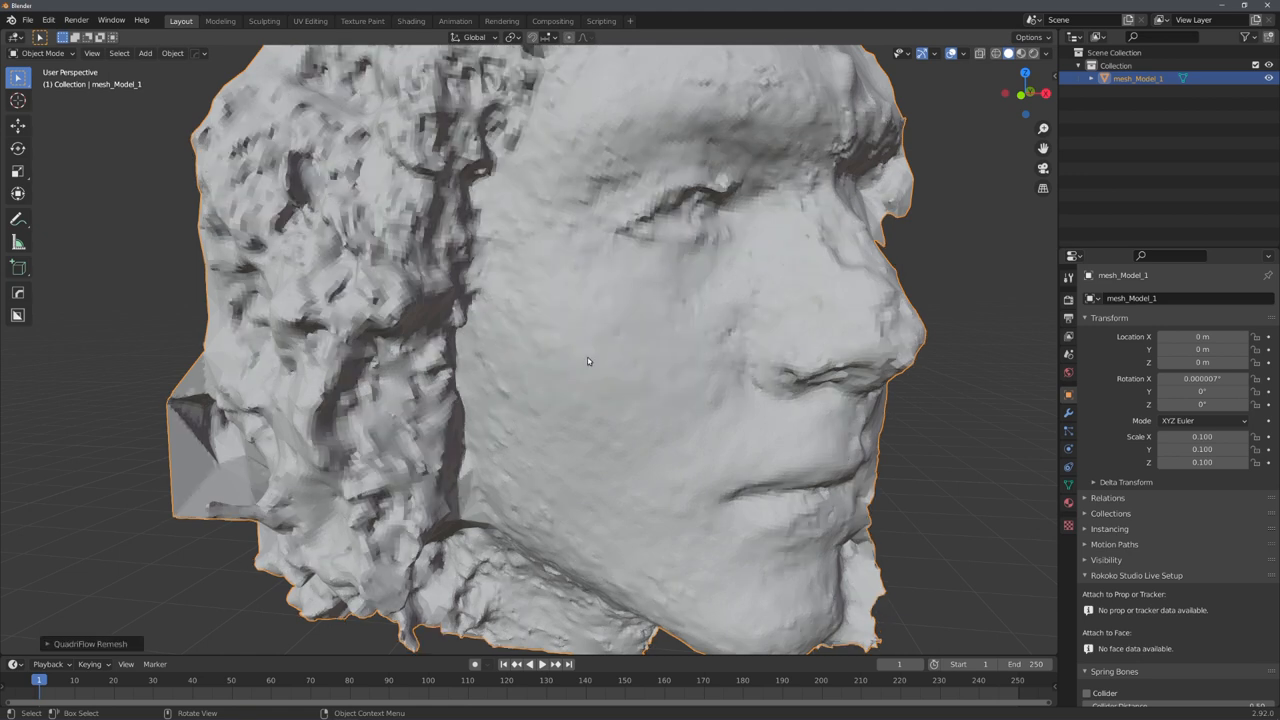
{"action": "middle_click_drag", "start_coordinate": [587, 357], "coordinate": [570, 360]}
{"action": "key", "text": "ctrl+Tab"}
{"action": "left_click", "coordinate": [677, 360]}
{"action": "middle_click_drag", "start_coordinate": [677, 360], "coordinate": [705, 377]}
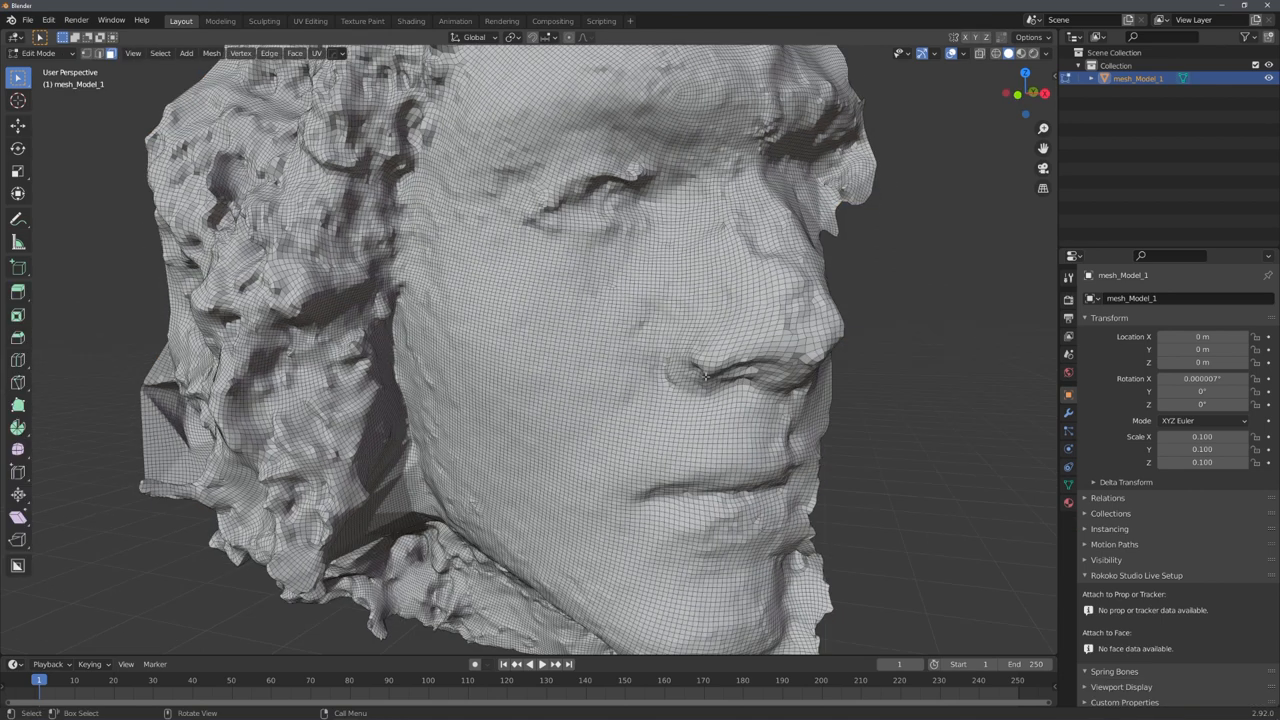
{"action": "key", "text": "ctrl+Tab"}
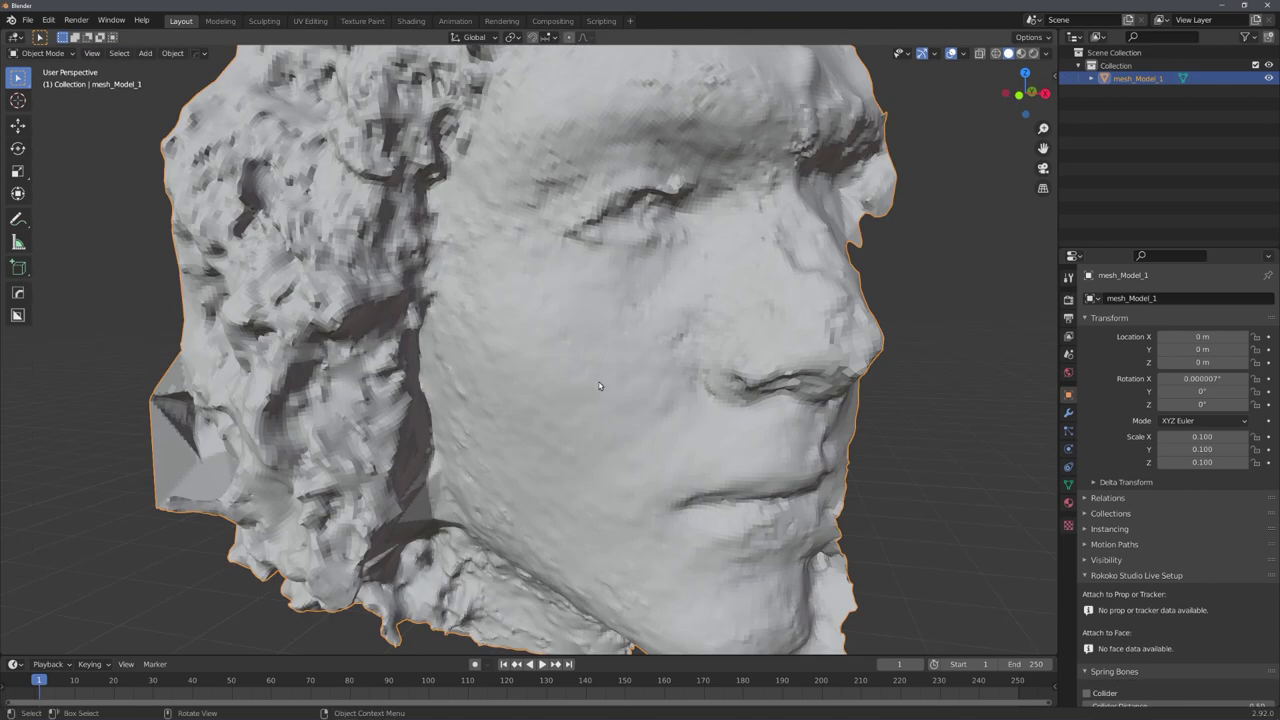
- Add a Subdivision Surface modifier with adaptive subdivision, using Cycles' Experimental feature set
{"action": "left_click", "coordinate": [1165, 298]}
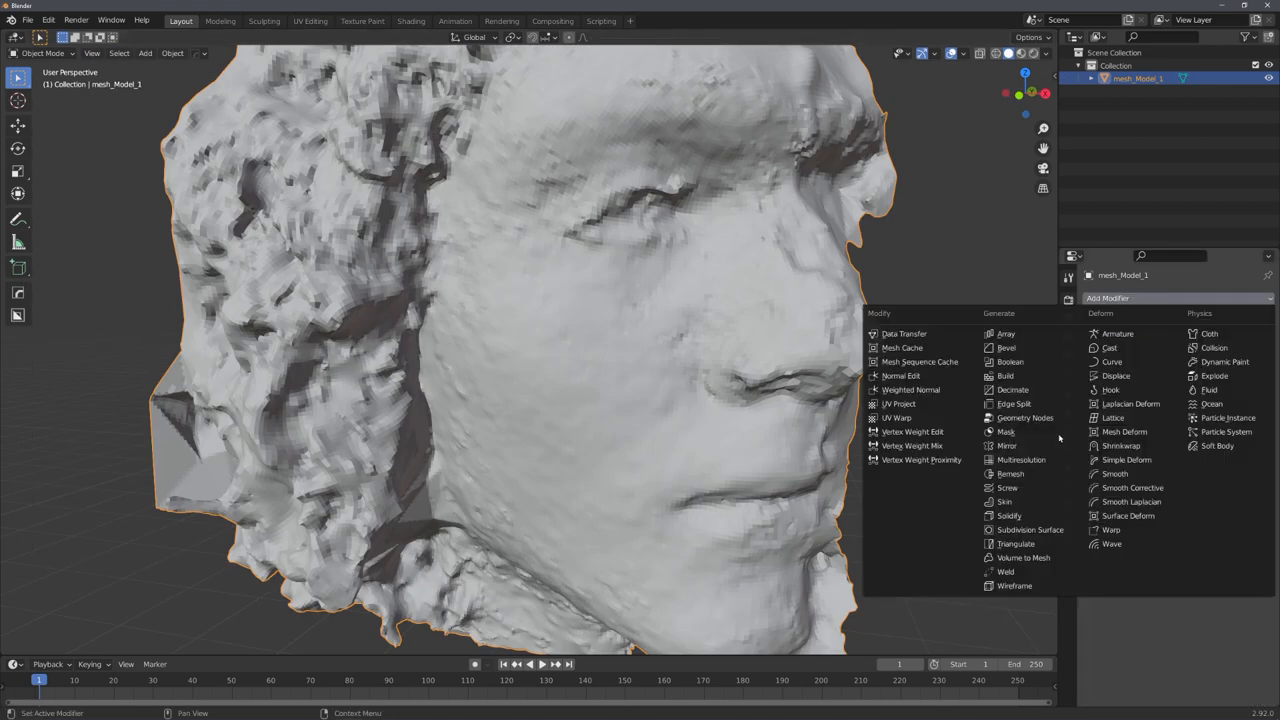
{"action": "left_click", "coordinate": [1030, 529]}
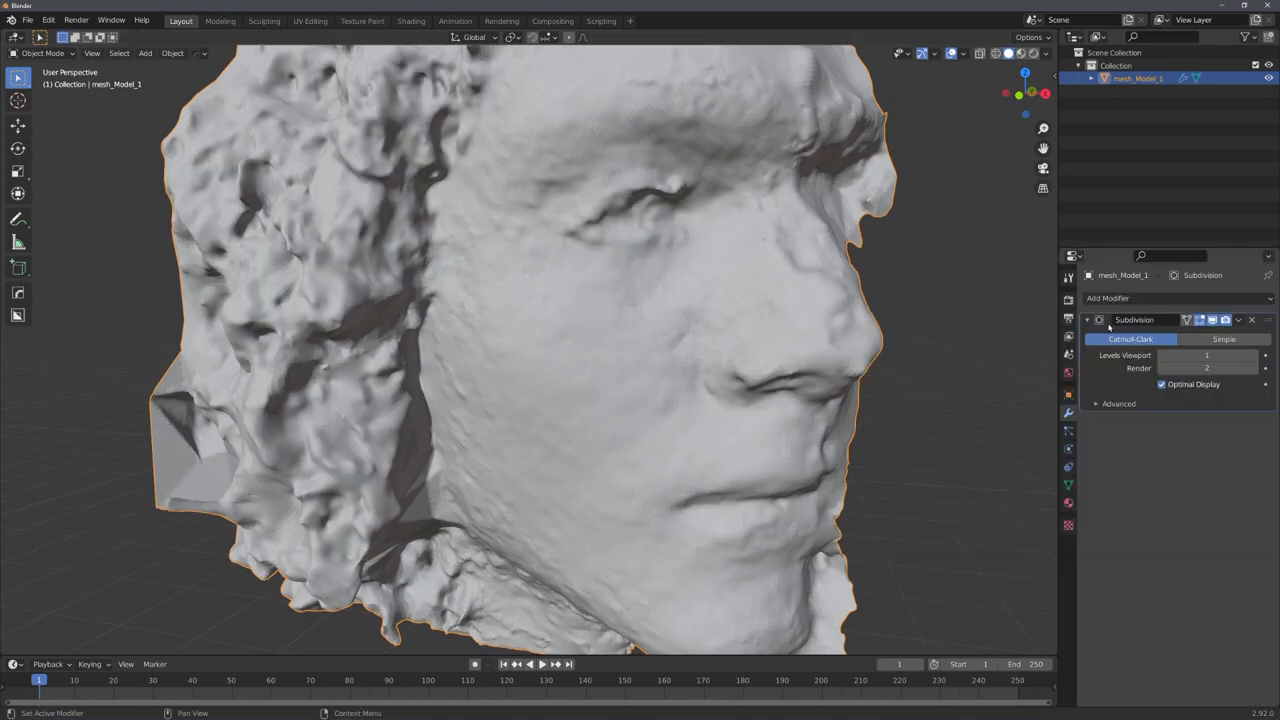
{"action": "left_click", "coordinate": [1068, 298]}
{"action": "left_click", "coordinate": [1215, 305]}
{"action": "left_click", "coordinate": [1215, 330]}
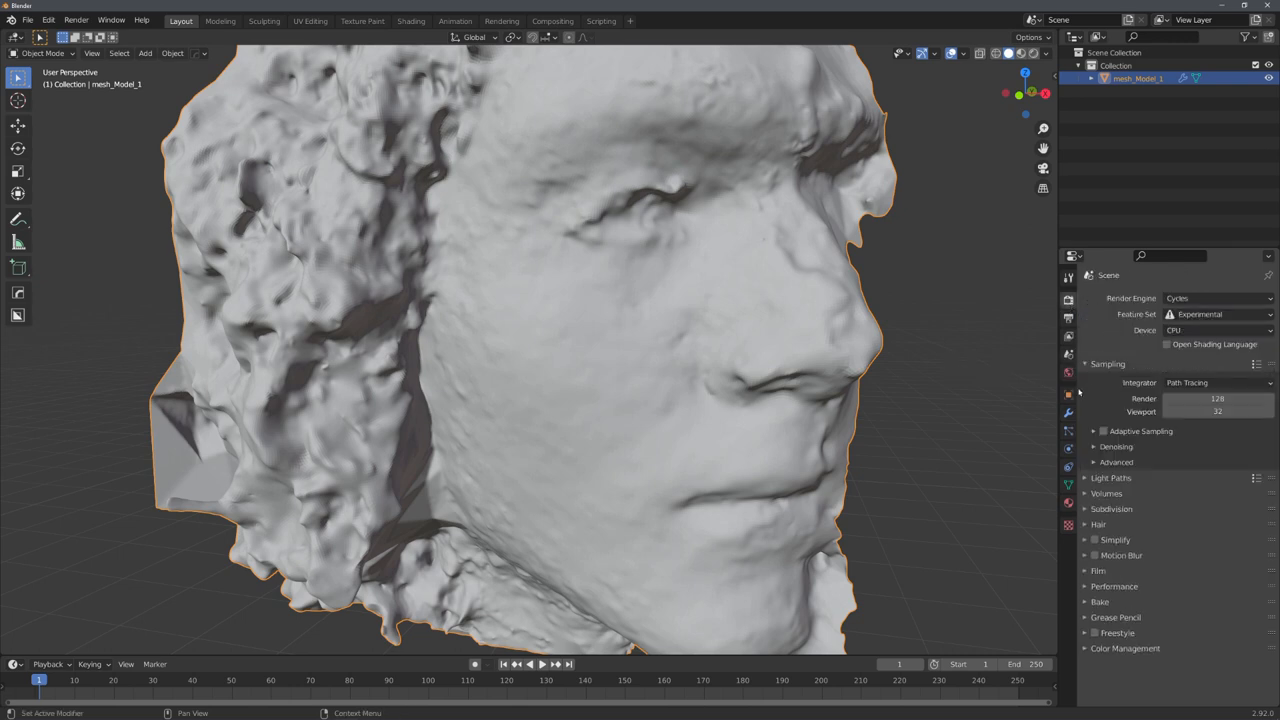
{"action": "left_click", "coordinate": [1068, 412]}
{"action": "left_click", "coordinate": [1162, 356]}
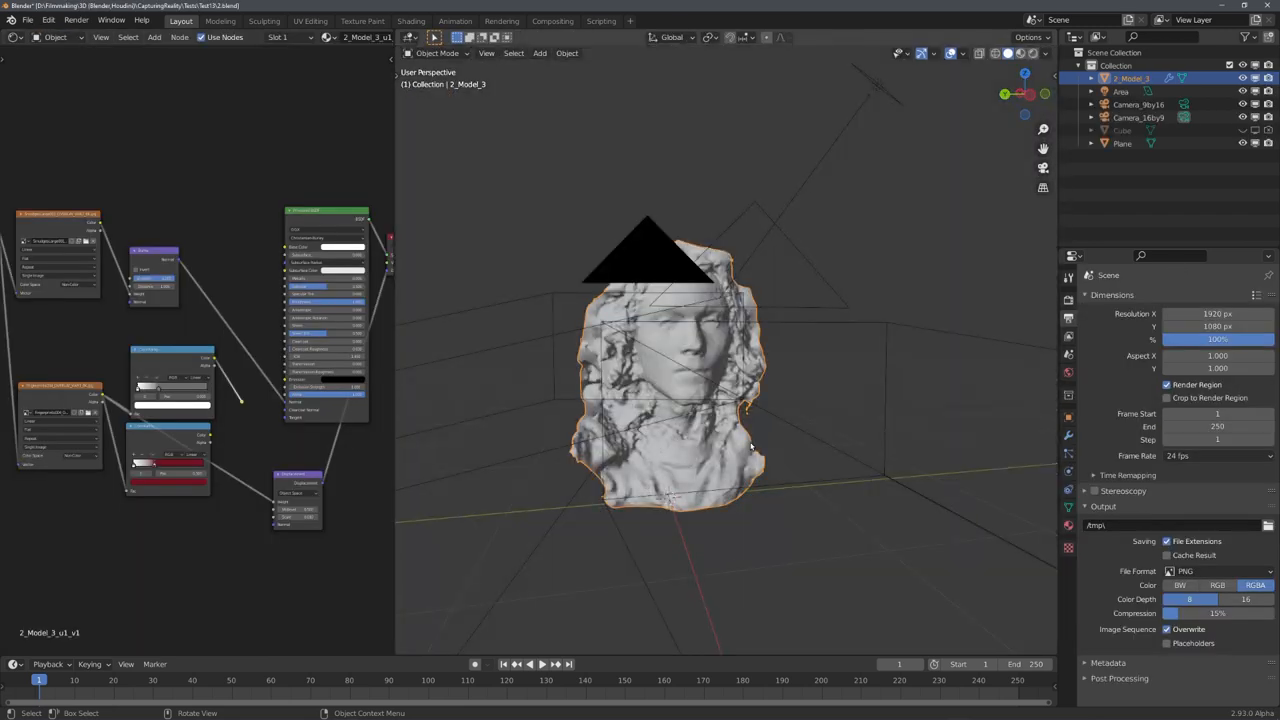
- View the head through the camera with Rendered shading, lit harshly by the area light above
{"action": "left_click", "coordinate": [853, 152]}
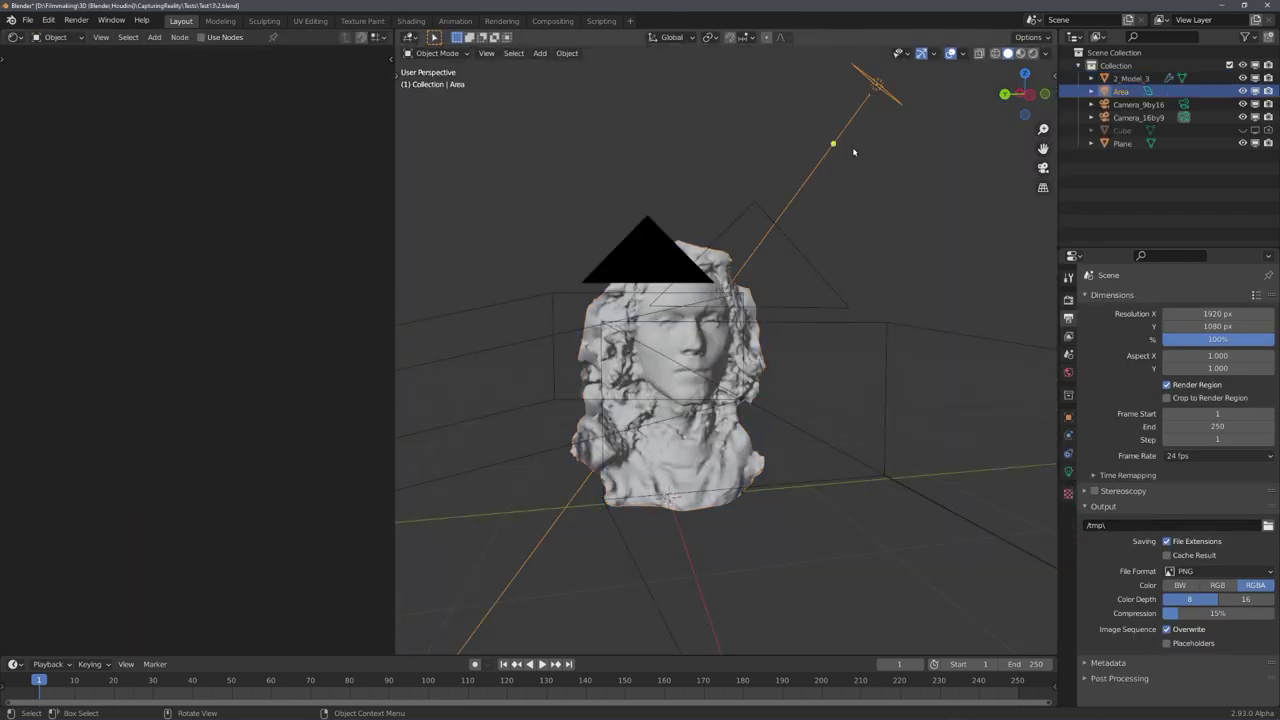
{"action": "left_click", "coordinate": [695, 250]}
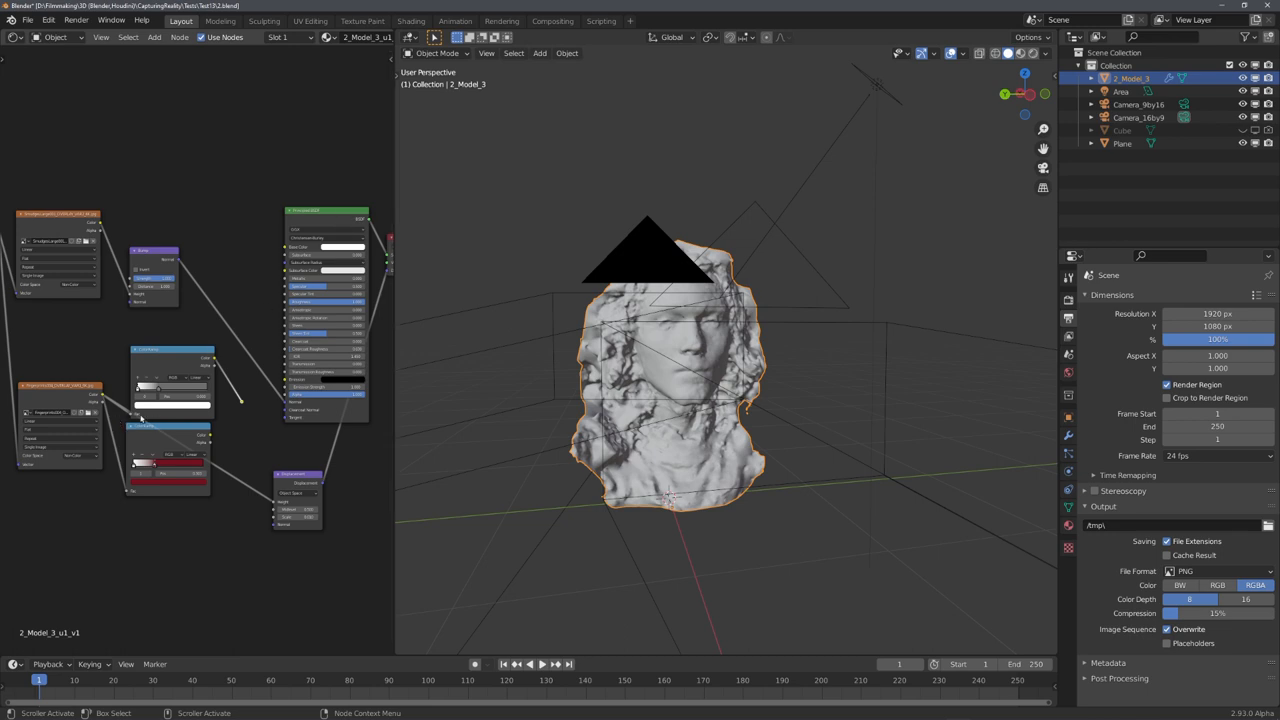
{"action": "key", "text": "KP_0"}
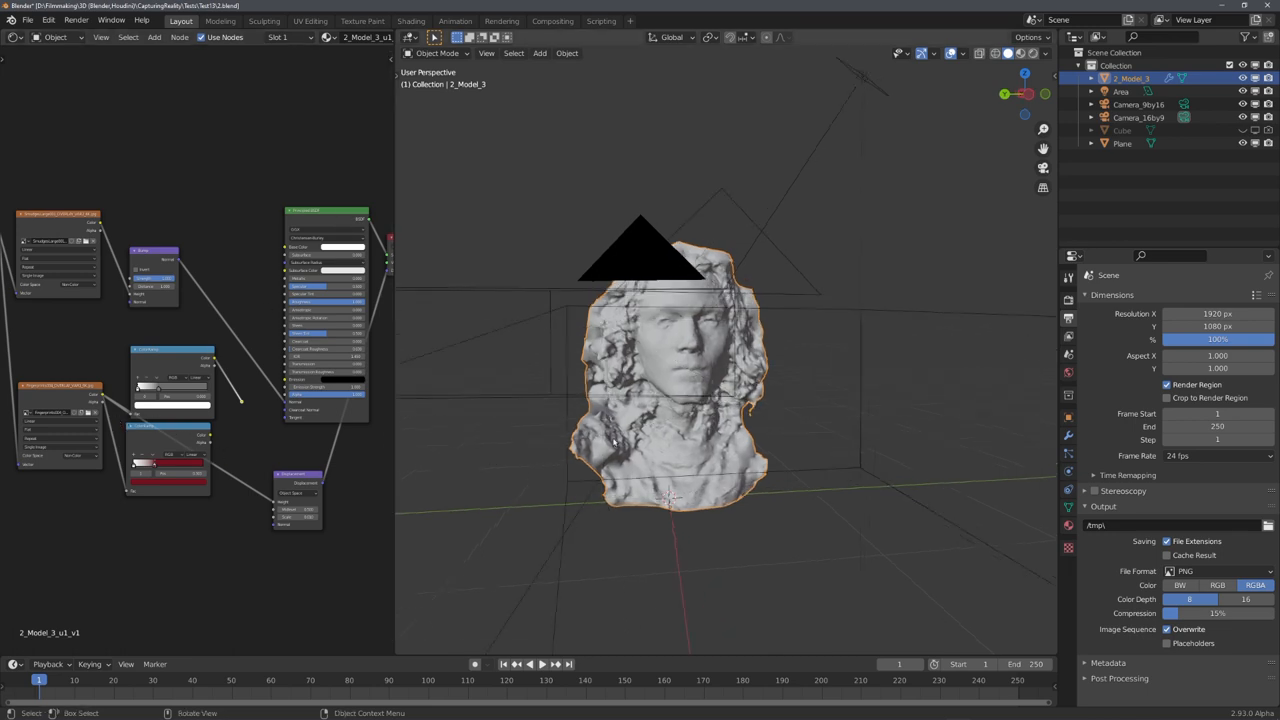
{"action": "key", "text": "z"}
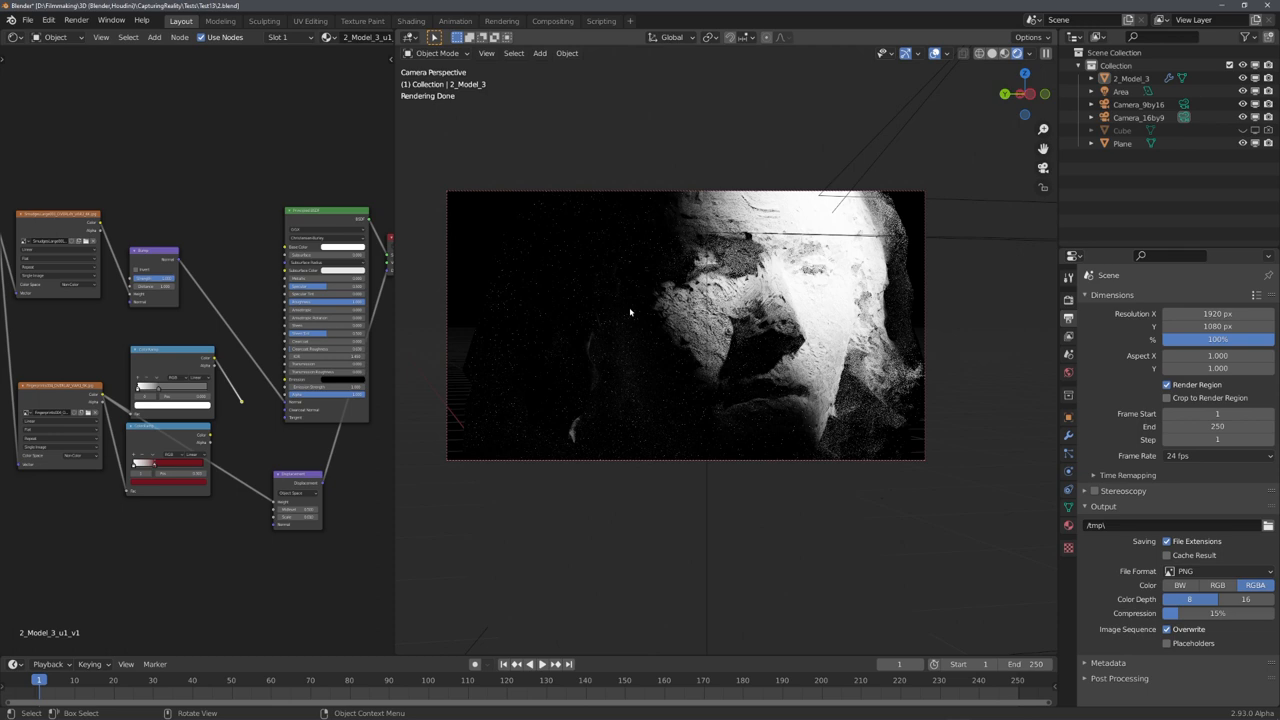